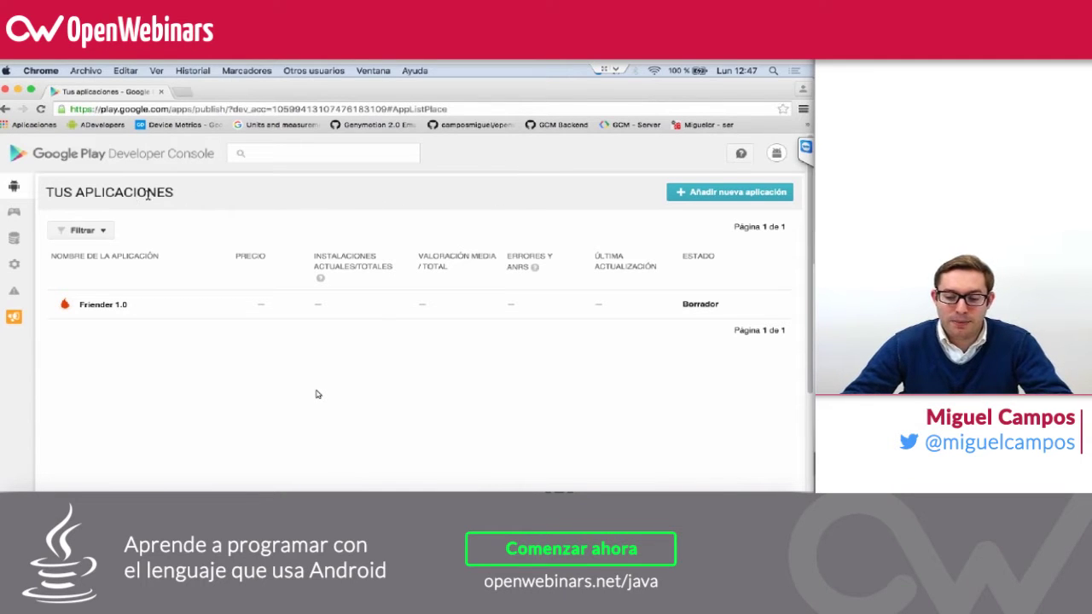
# - Start a new app with Español (España) – es-ES as its default language
pyautogui.click(723, 199)
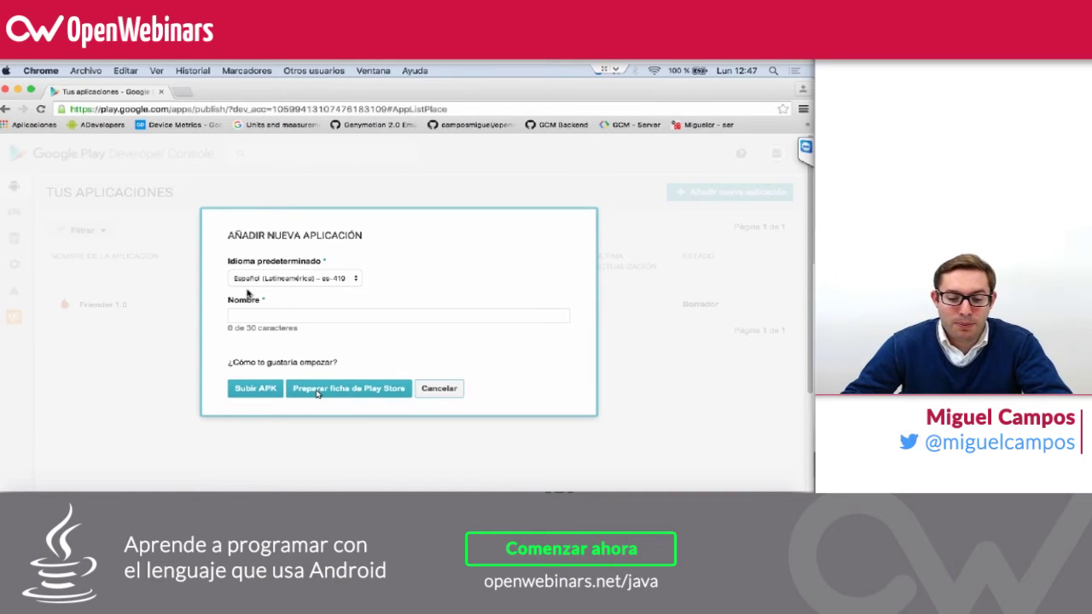
pyautogui.click(261, 283)
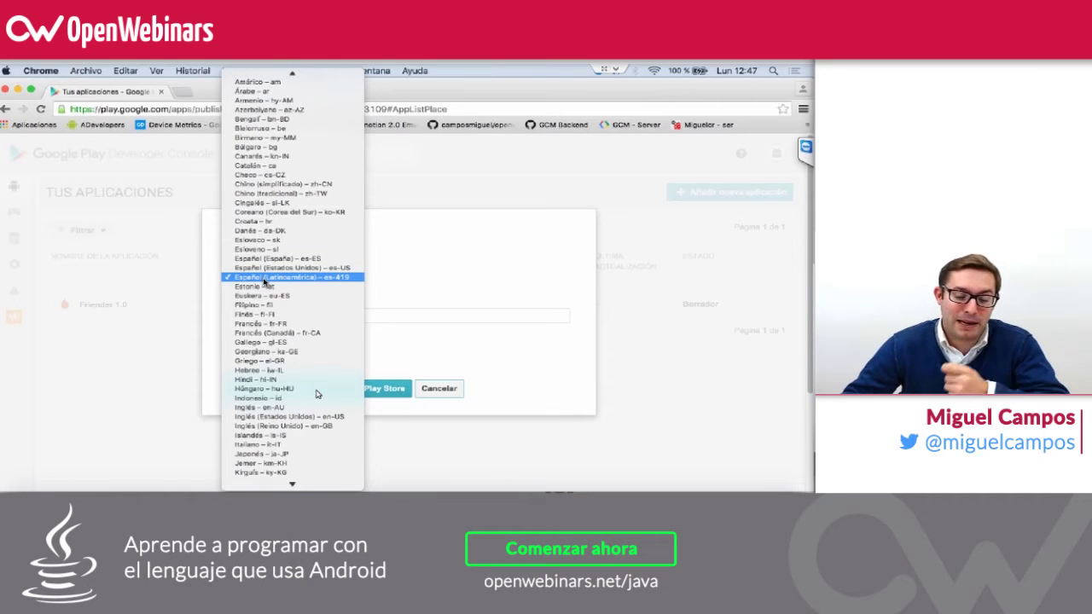
pyautogui.click(265, 259)
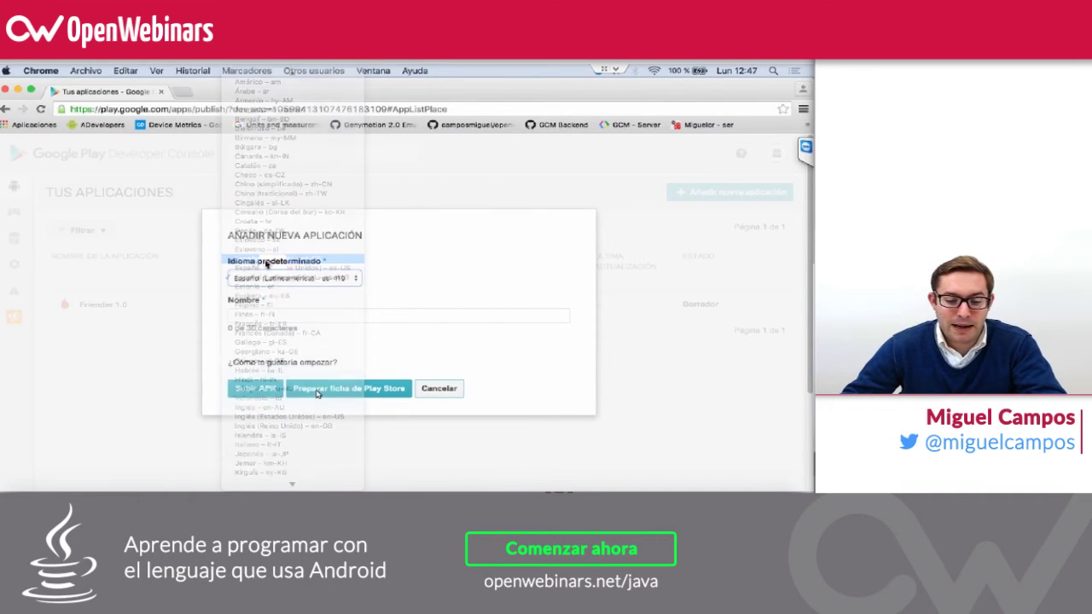
# - Enter 'Hoy Es Viernes' as the new app's name
pyautogui.click(279, 317)
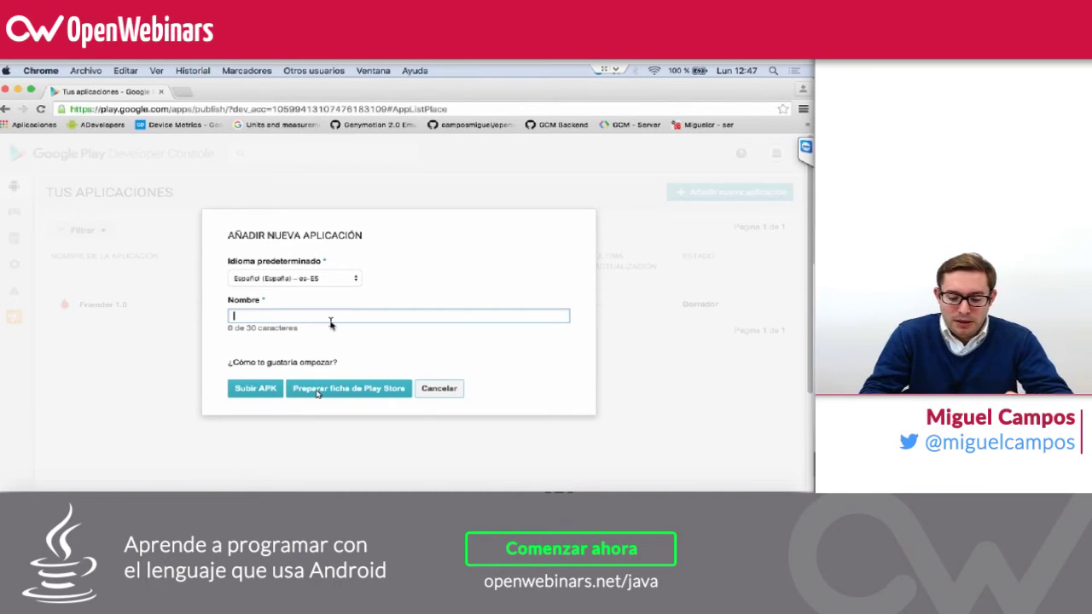
pyautogui.write('Mi')
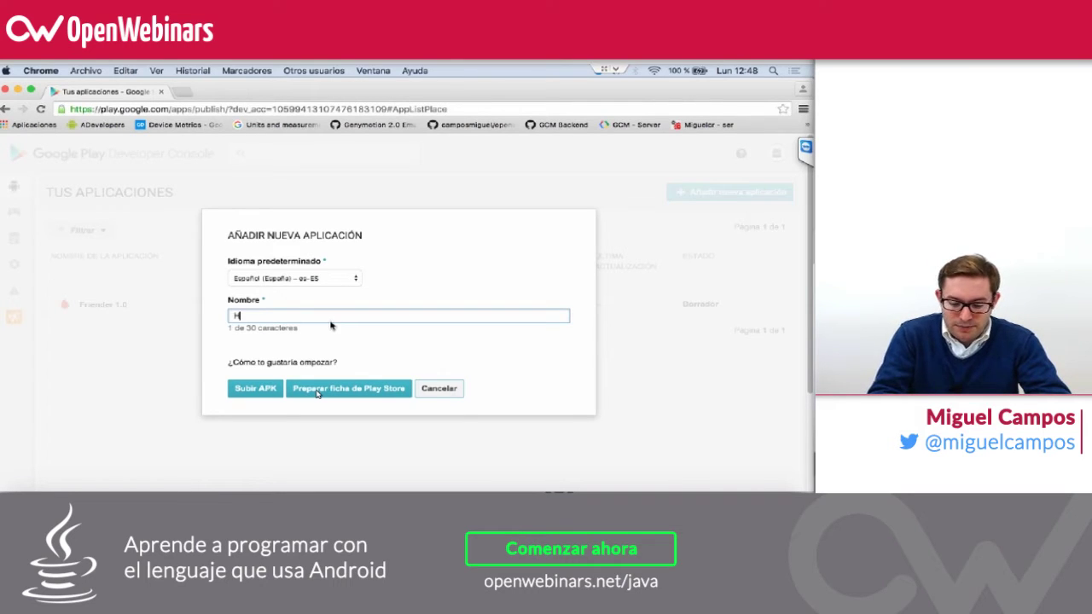
pyautogui.write('oy Es')
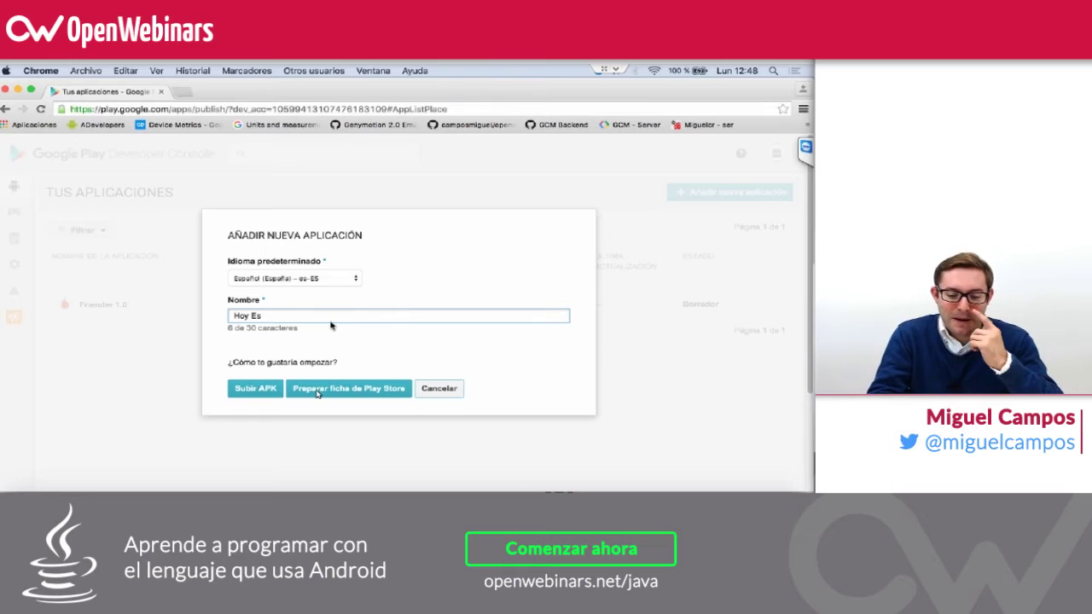
pyautogui.write('Viernes')
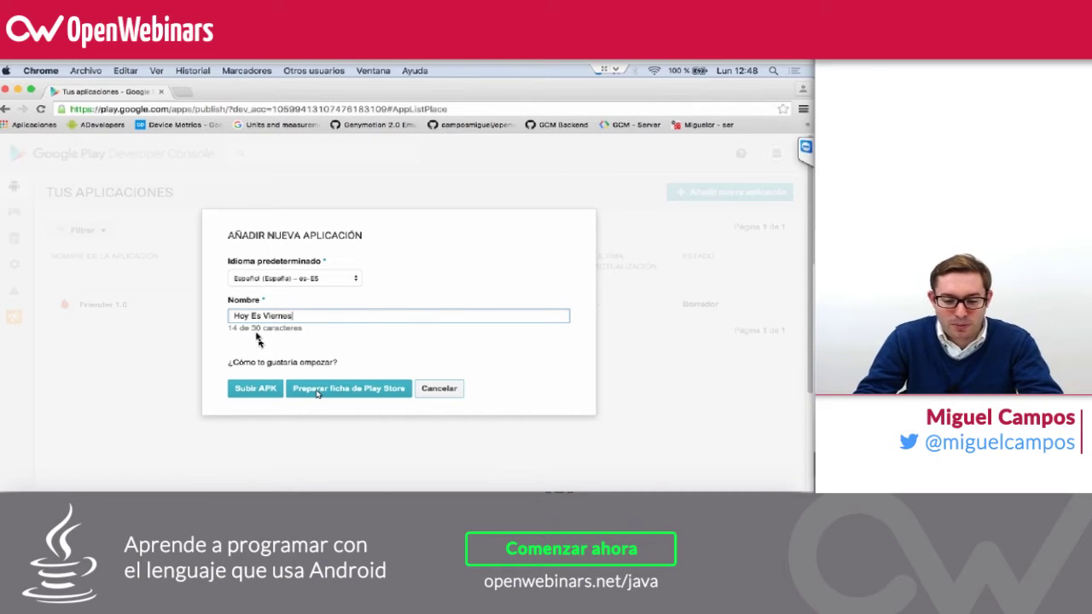
pyautogui.click(256, 390)
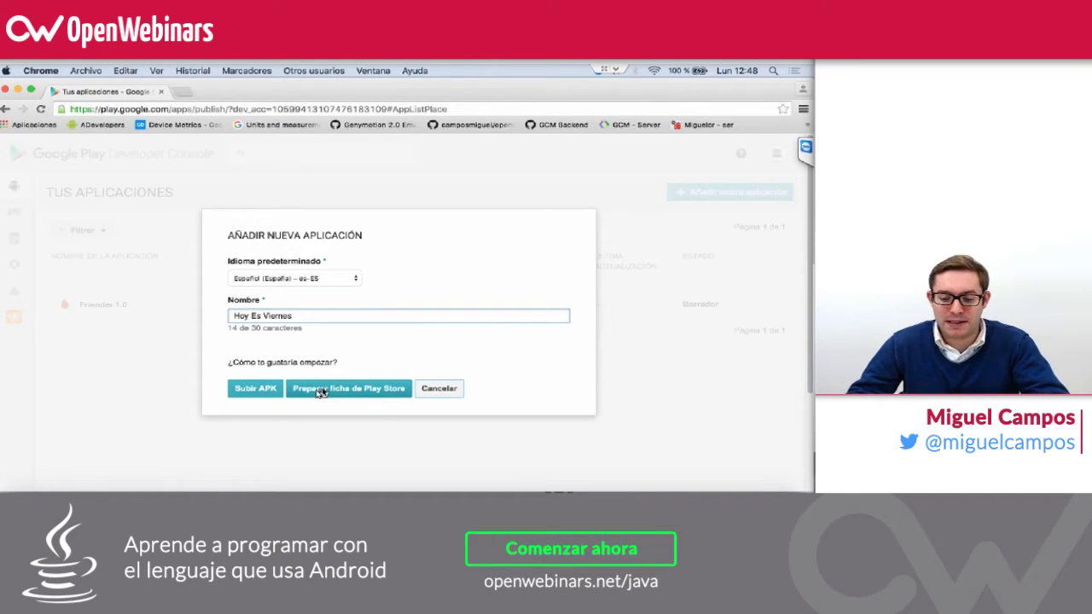
# - Create the Hoy Es Viernes draft via Preparar ficha de Play Store and open its Ficha de Play Store page
pyautogui.click(321, 392)
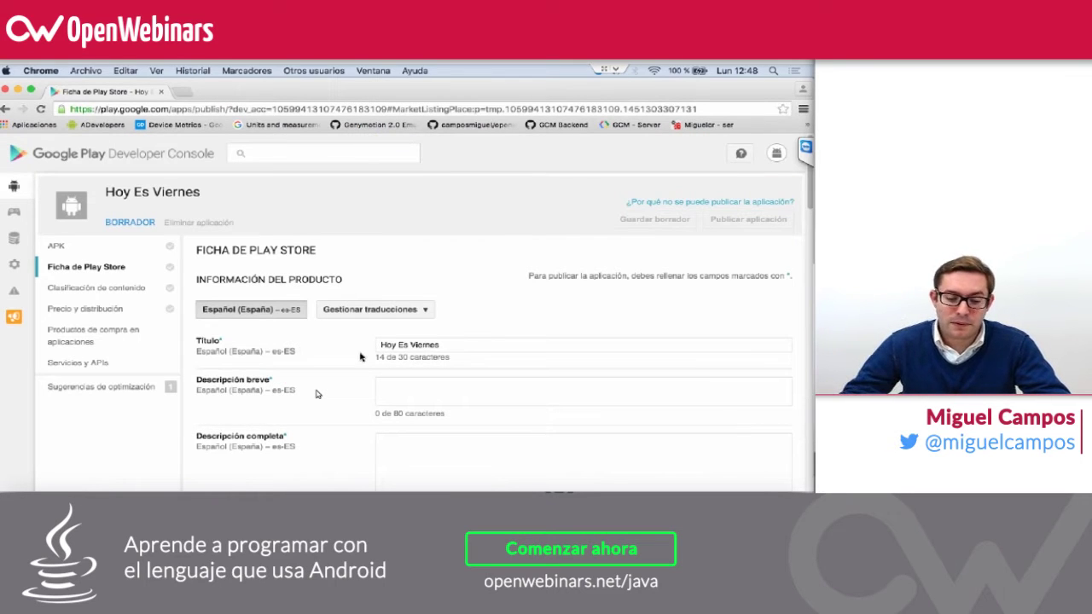
pyautogui.click(344, 312)
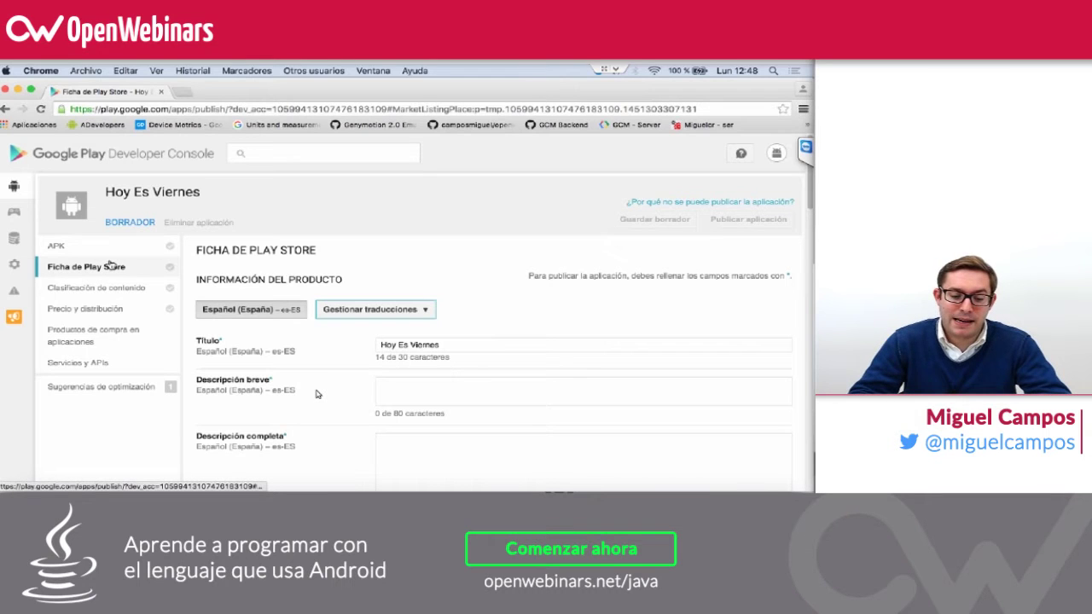
pyautogui.click(54, 263)
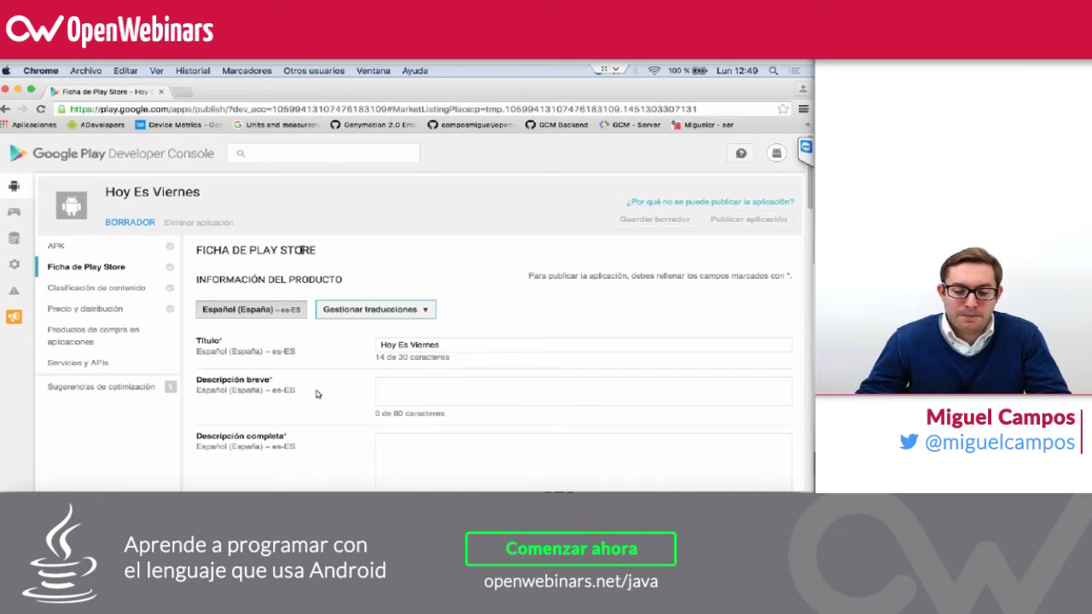
pyautogui.scroll(-3, 337, 230)
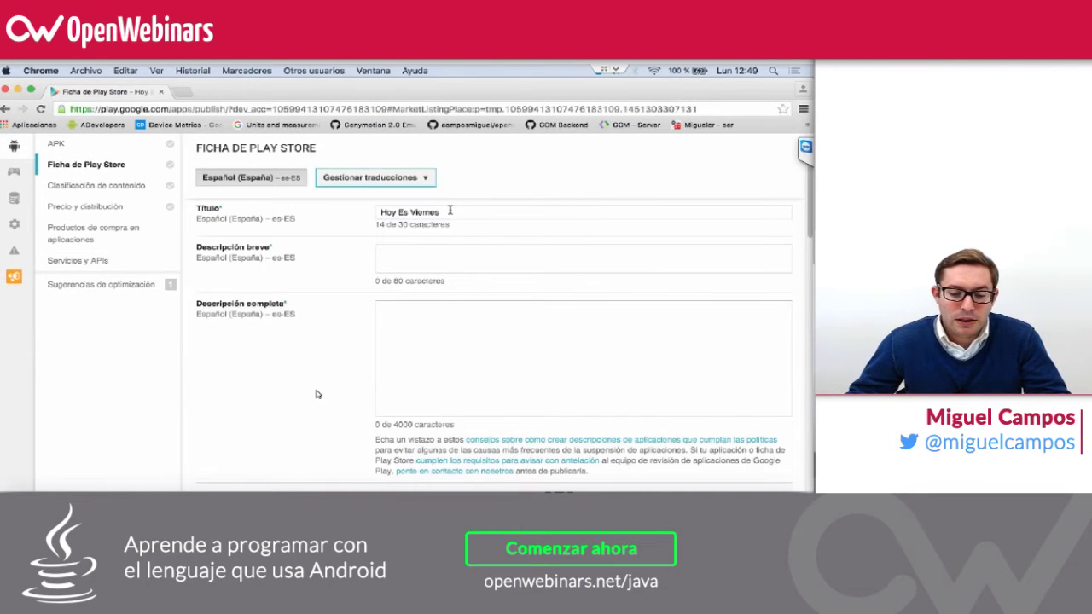
pyautogui.press('Tab')
# - Type a first draft of the short description about knowing whether today is Friday
pyautogui.click(459, 255)
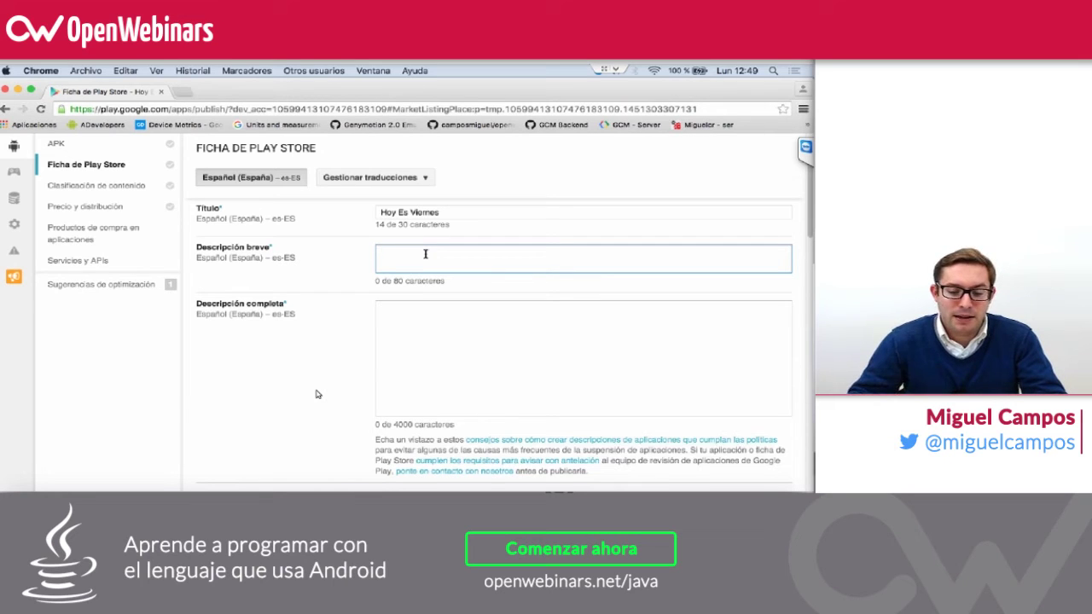
pyautogui.moveTo(461, 282); pyautogui.dragTo(376, 281)
pyautogui.click(409, 254)
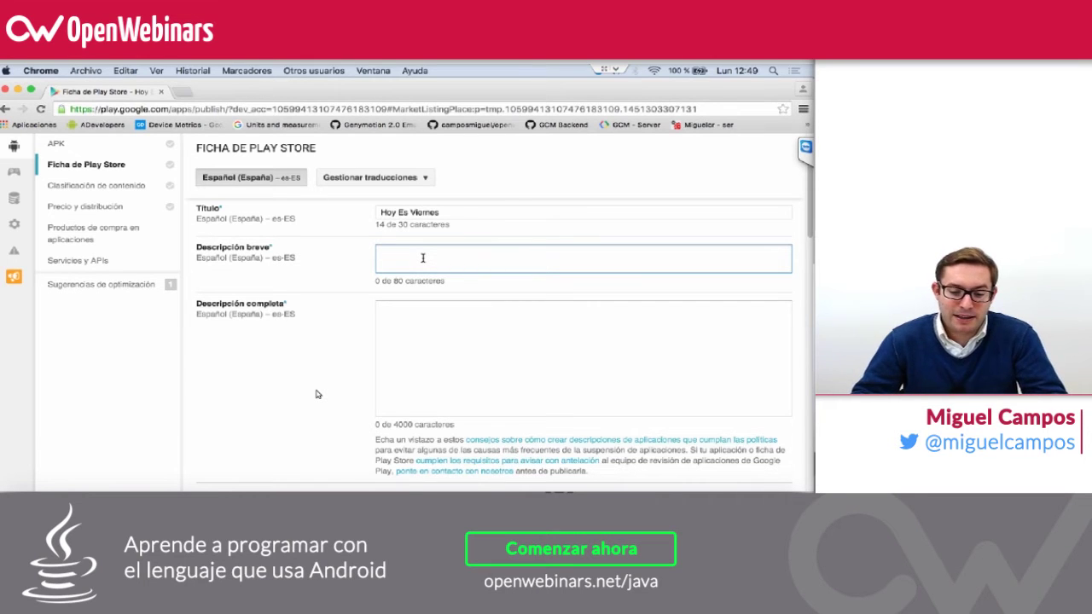
pyautogui.write('Esta aplicación permi')
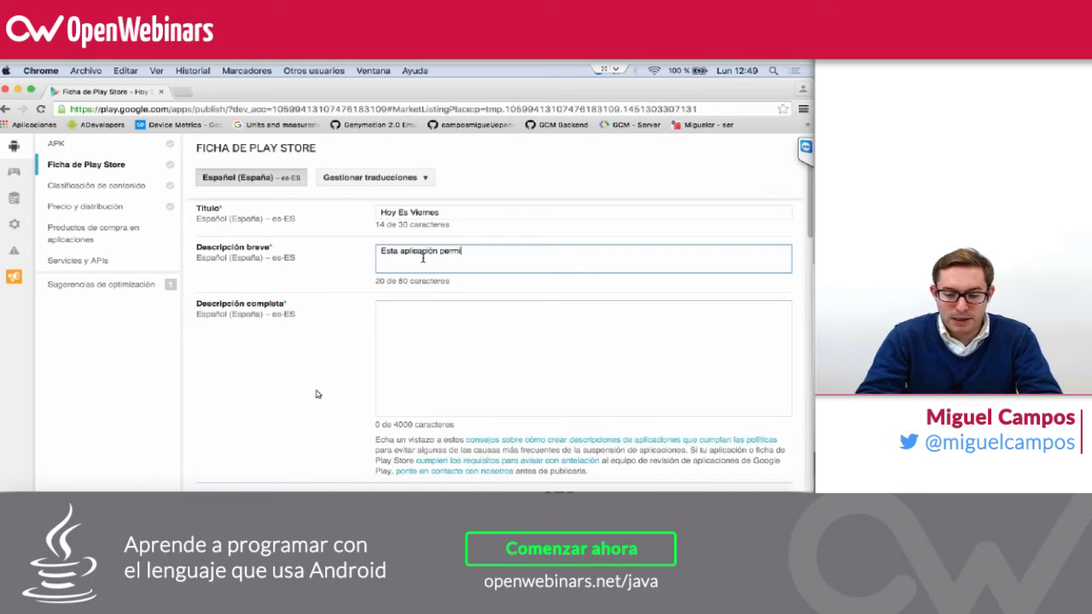
pyautogui.write('te saber si')
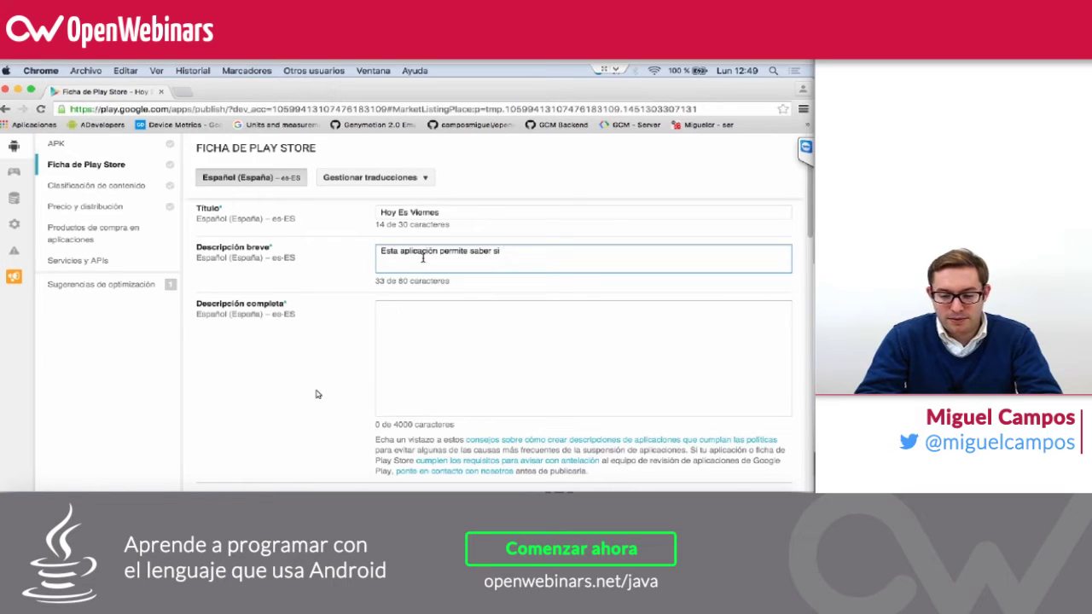
pyautogui.write('hoy es viernes o no. U')
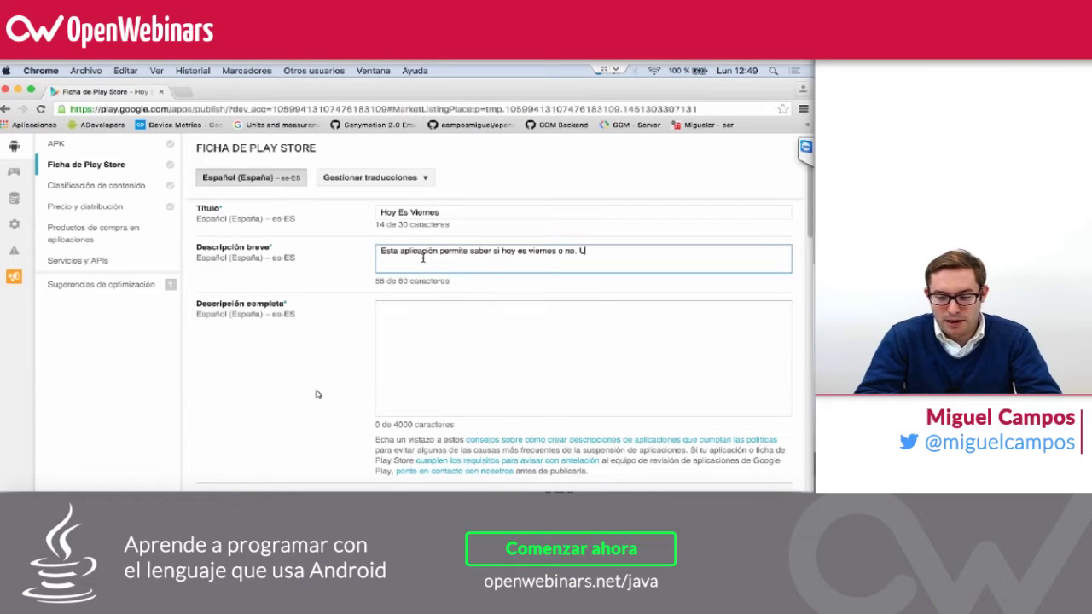
pyautogui.press('BackSpace')
pyautogui.write('Motívate sabien')
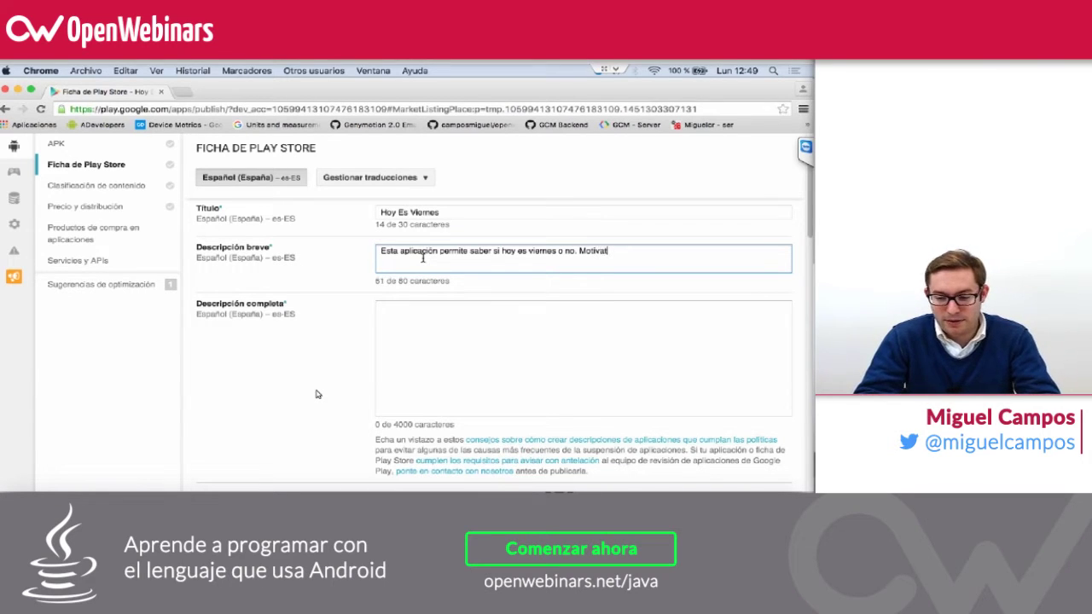
pyautogui.write('do que es el último')
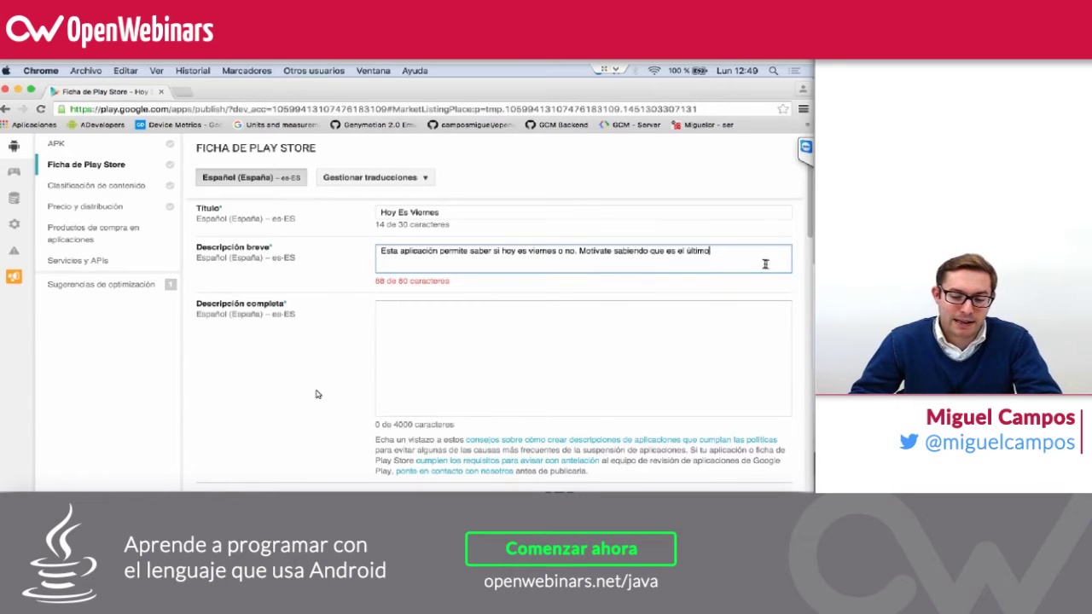
# - Cut the over-limit ending and reword the opening so the short description fits in 76 characters
pyautogui.moveTo(753, 255); pyautogui.dragTo(580, 252)
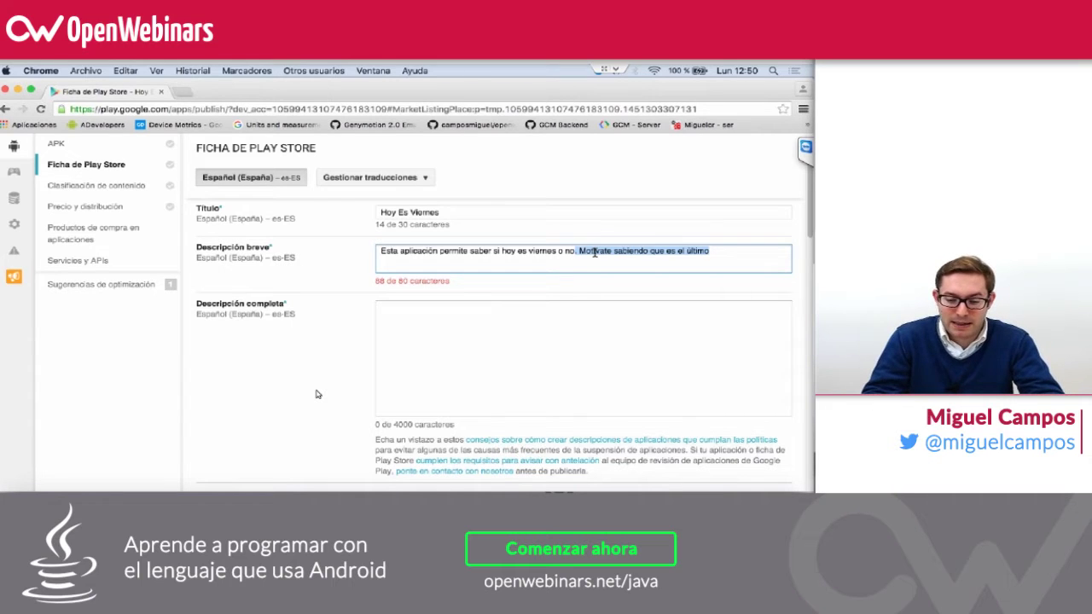
pyautogui.press('BackSpace')
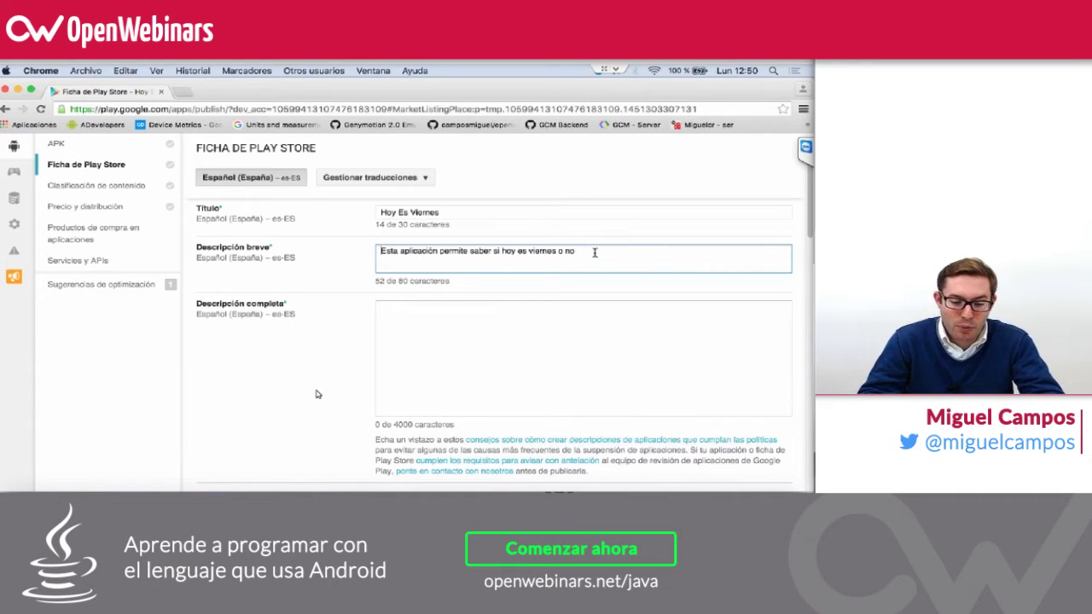
pyautogui.press('super+Left')
pyautogui.write('Motivate')
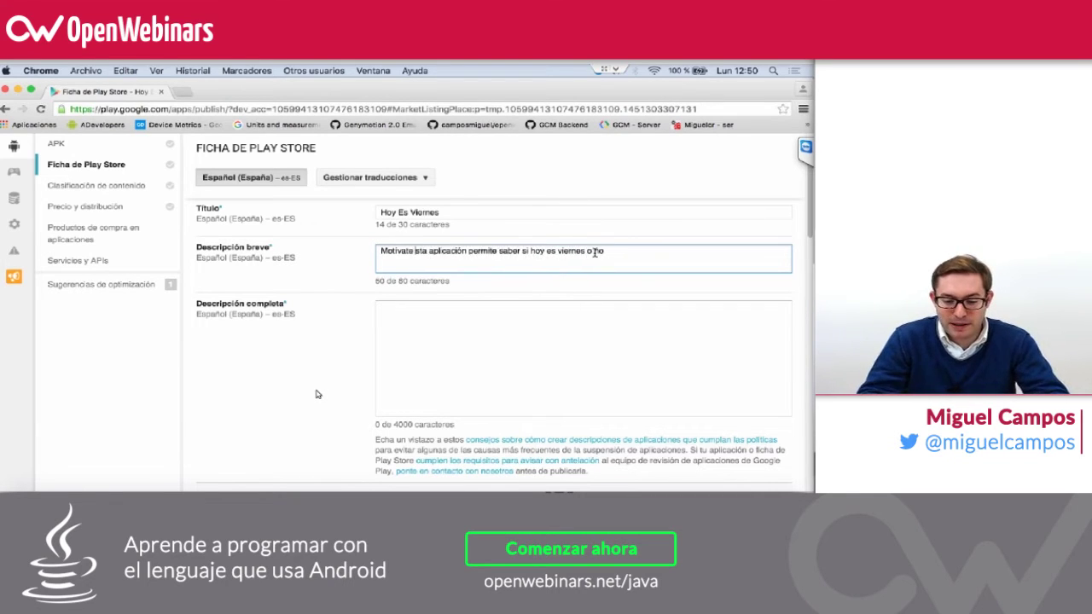
pyautogui.press('Delete')
pyautogui.press('Delete')
pyautogui.press('Delete')
pyautogui.press('Delete')
pyautogui.press('Delete')
pyautogui.press('Delete')
pyautogui.press('Delete')
pyautogui.press('Delete')
pyautogui.press('Delete')
pyautogui.press('Delete')
pyautogui.press('Delete')
pyautogui.press('Delete')
pyautogui.write('sab')
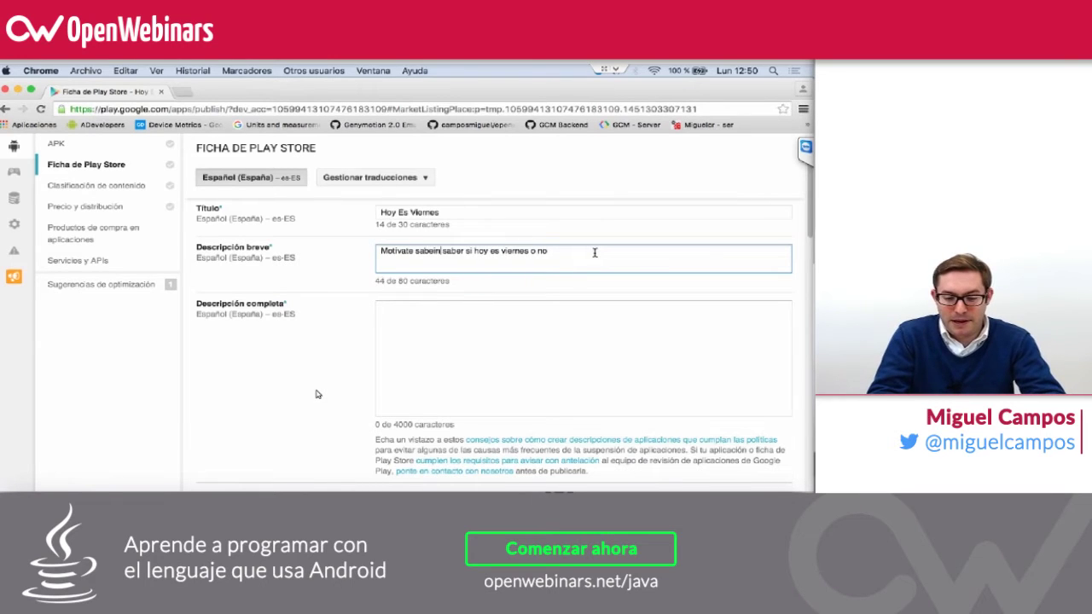
pyautogui.press('BackSpace')
pyautogui.write('iendo')
pyautogui.press('Delete')
pyautogui.press('Delete')
pyautogui.press('Delete')
pyautogui.press('Delete')
pyautogui.press('Delete')
pyautogui.press('Delete')
pyautogui.press('Delete')
pyautogui.press('Delete')
pyautogui.press('Delete')
pyautogui.press('Delete')
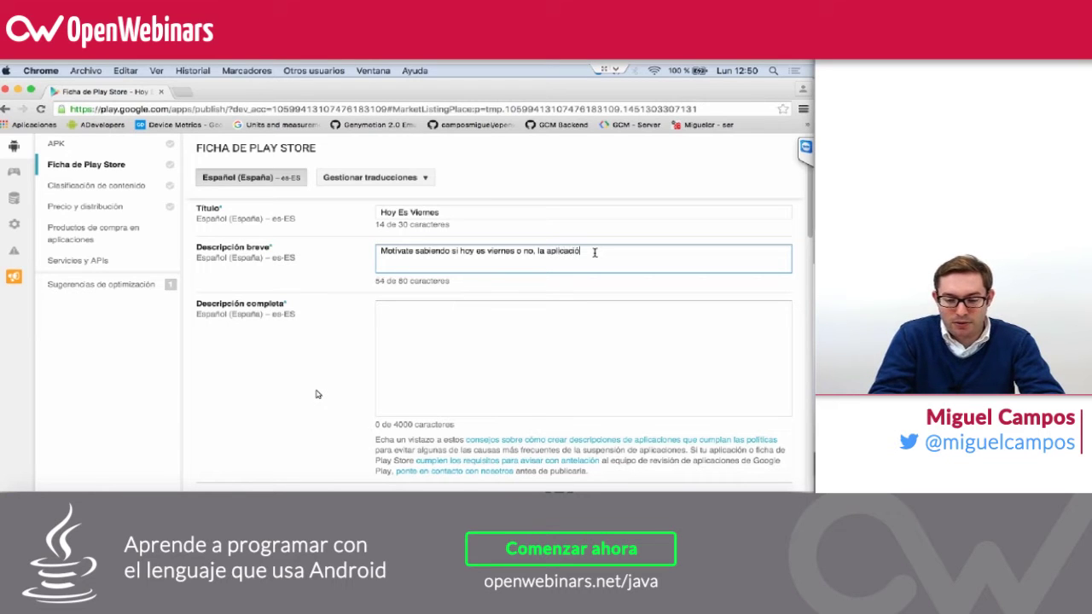
pyautogui.write('ua por ti.')
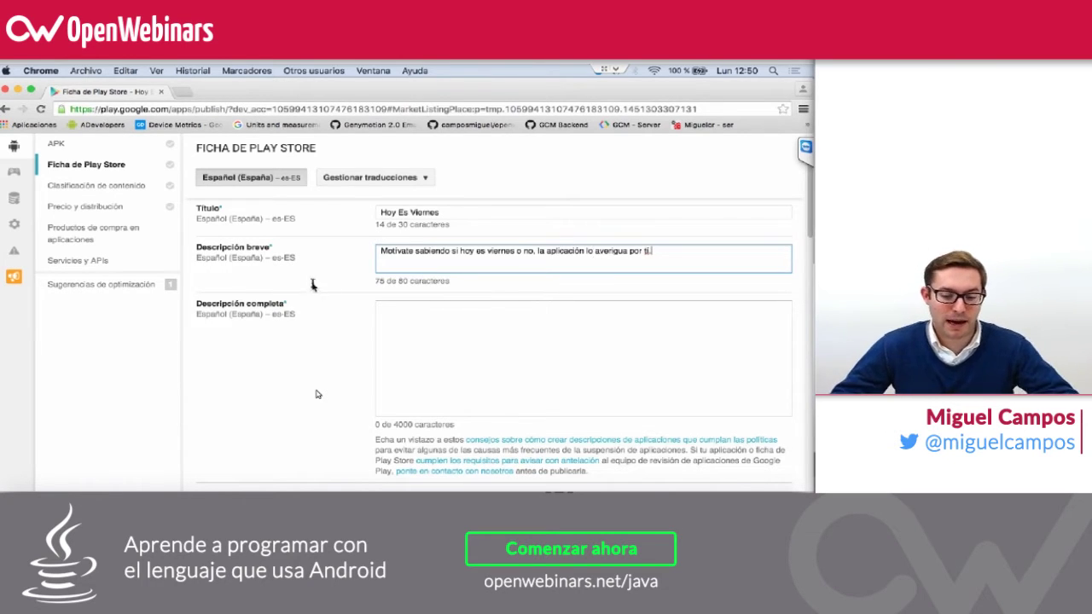
pyautogui.click(455, 345)
# - Write the full description's features intro and the bullet 'Que te llegue una notificación.'
pyautogui.scroll(-1, 463, 349)
pyautogui.write('Entre')
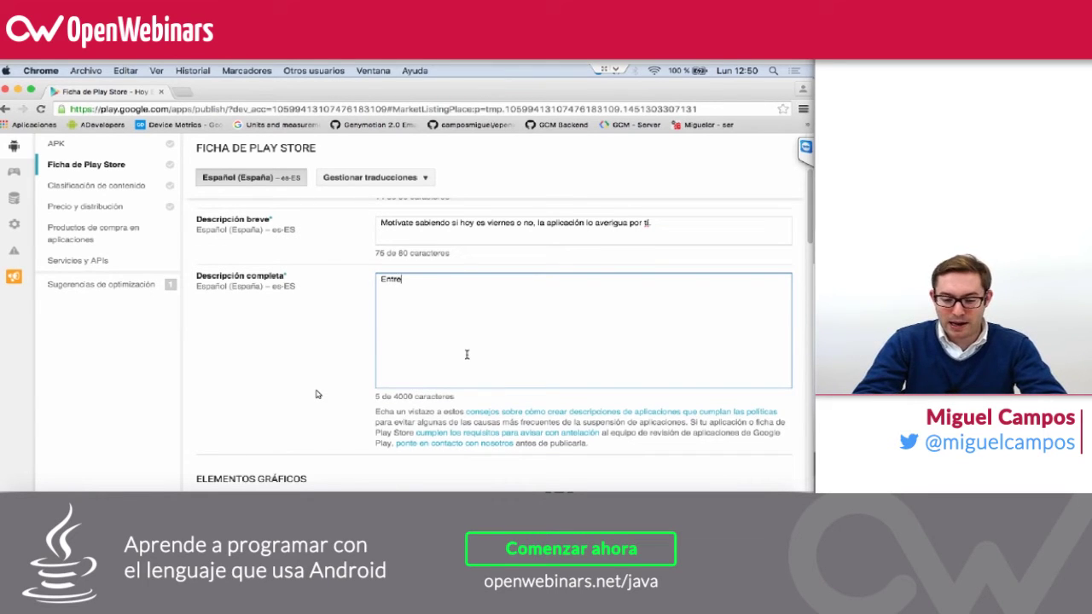
pyautogui.write('otro')
pyautogui.press('BackSpace')
pyautogui.press('BackSpace')
pyautogui.press('BackSpace')
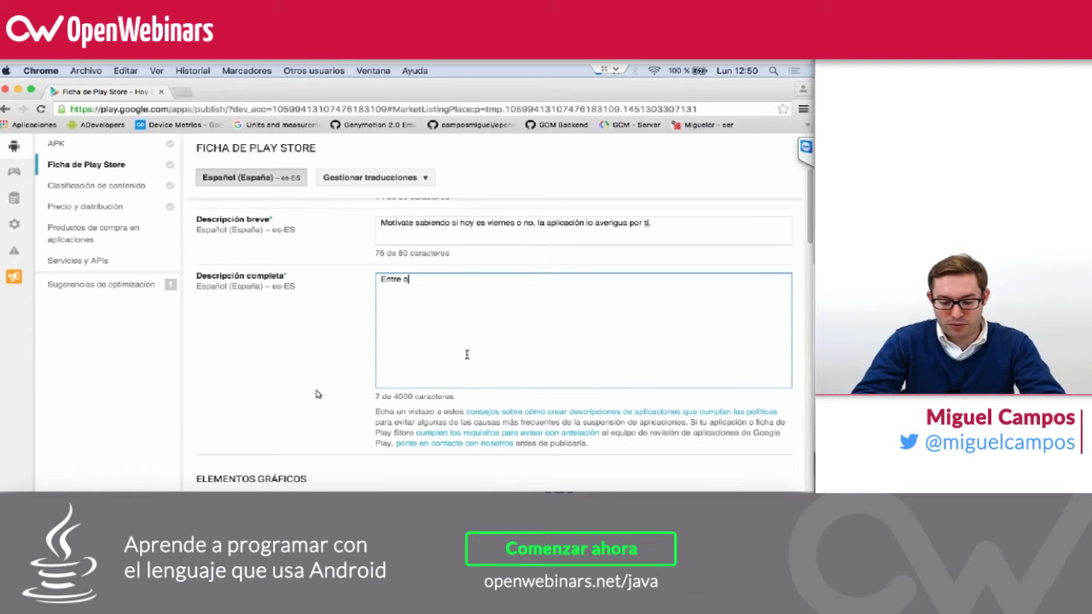
pyautogui.write('as funcionalidades podrás encontrar:')
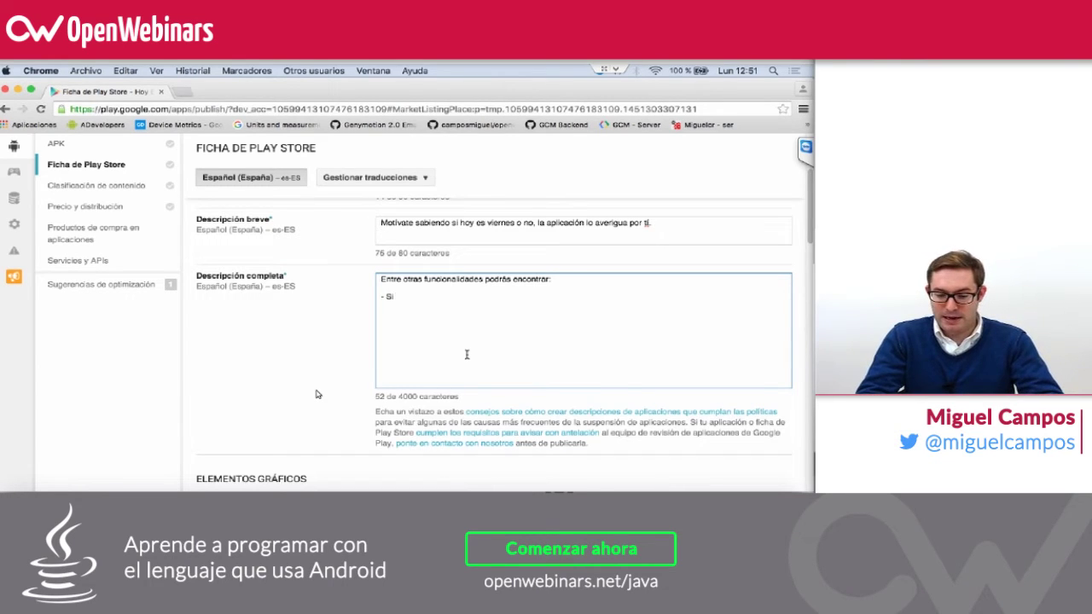
pyautogui.write('Que te llegue una notificación.')
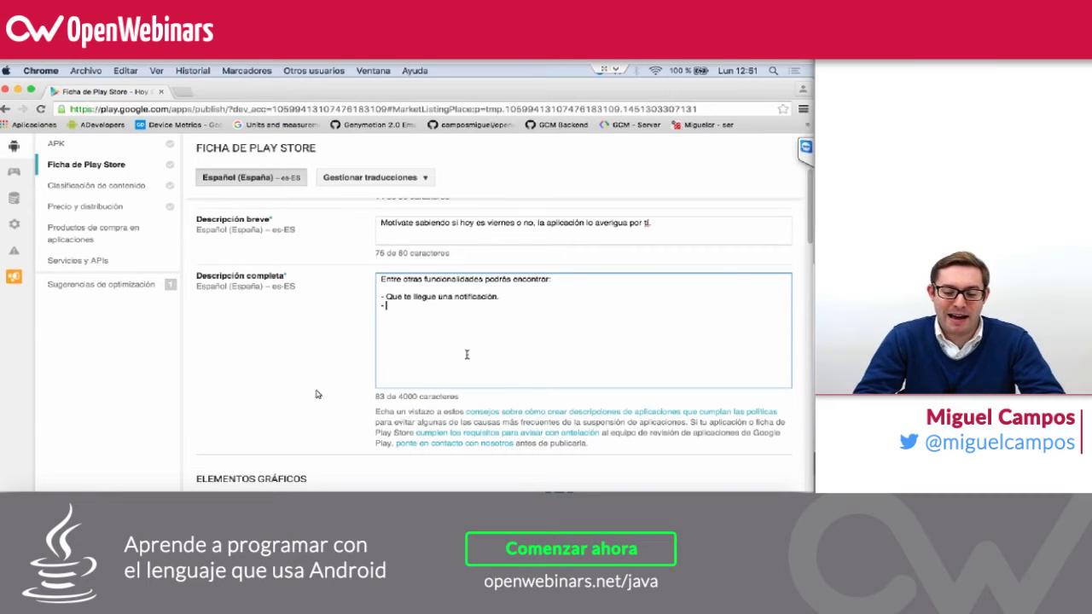
pyautogui.write('¿')
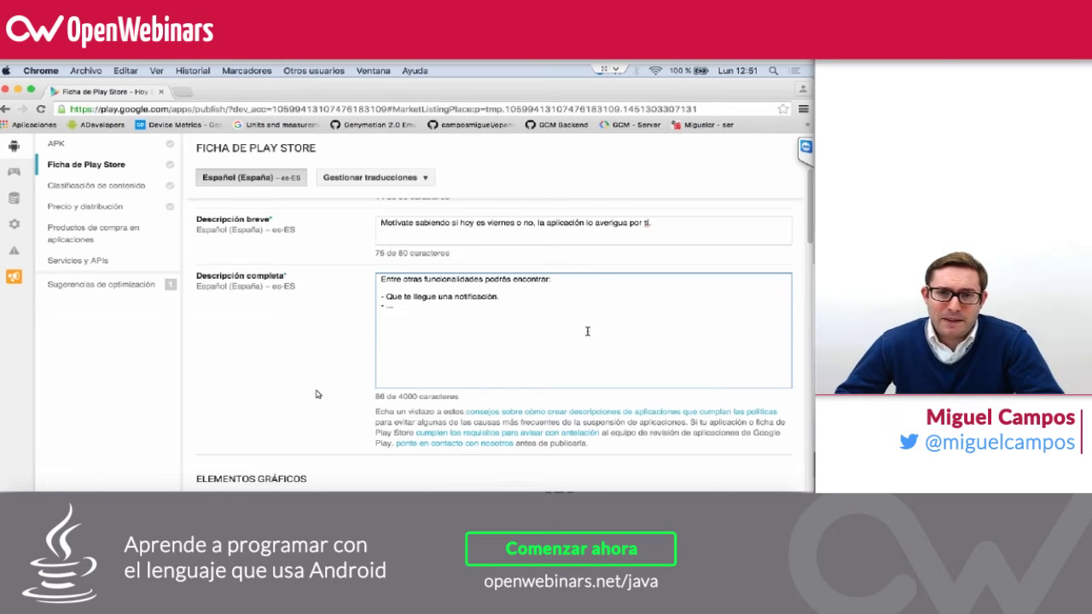
# - Scroll to Elementos gráficos and review the Tablet, Android TV and Android Wear screenshot slots
pyautogui.scroll(-1, 478, 300)
pyautogui.scroll(-2, 464, 303)
pyautogui.scroll(-2, 464, 303)
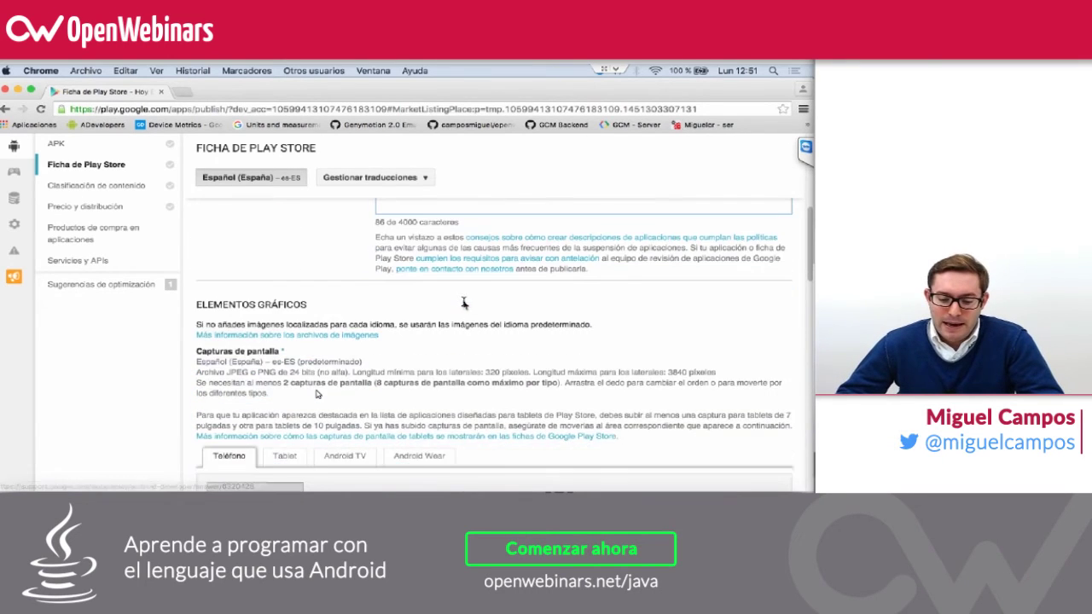
pyautogui.scroll(-2, 332, 330)
pyautogui.scroll(-2, 332, 330)
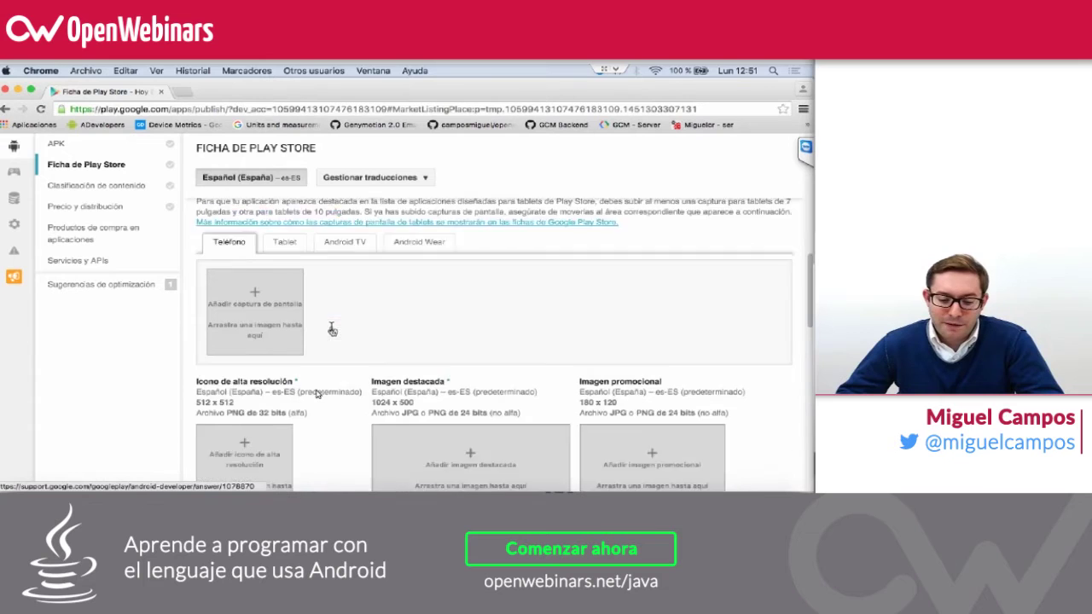
pyautogui.scroll(-1, 332, 330)
pyautogui.scroll(3, 409, 282)
pyautogui.scroll(-1, 387, 289)
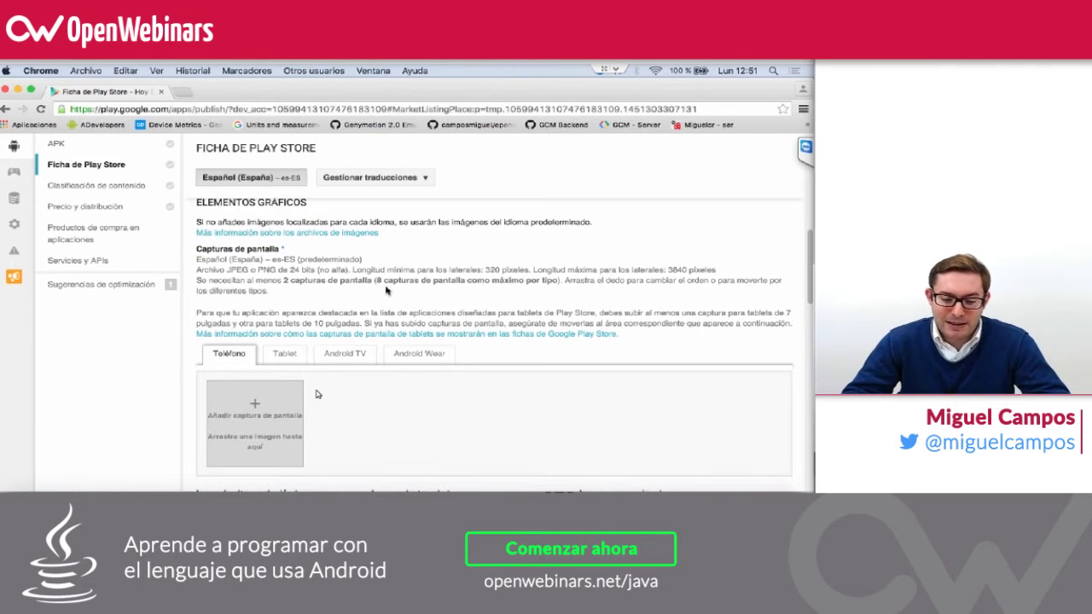
pyautogui.scroll(-2, 380, 294)
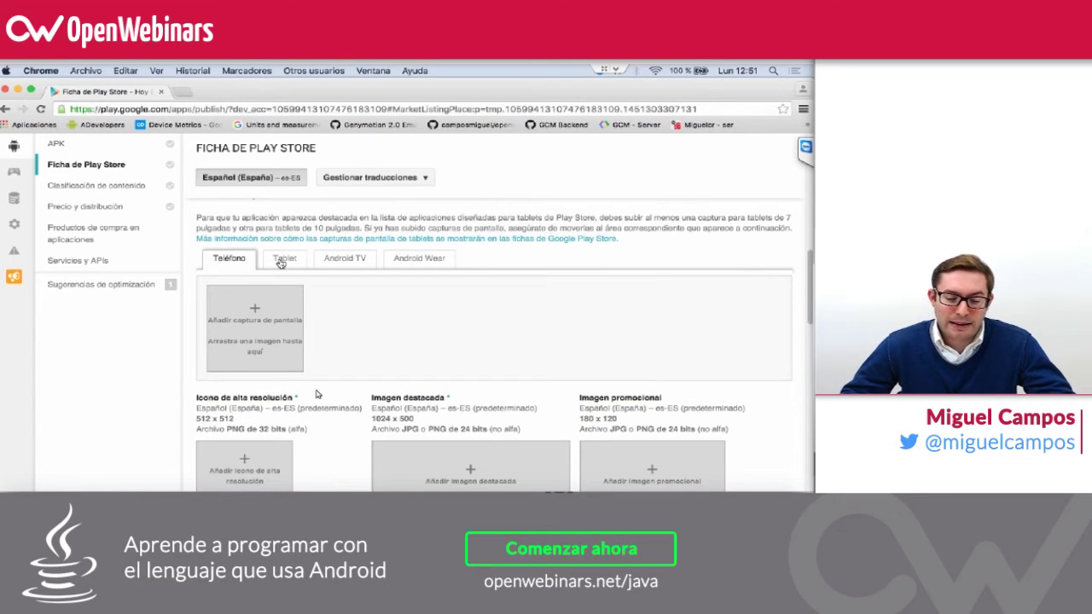
pyautogui.click(282, 260)
pyautogui.click(345, 262)
pyautogui.click(418, 261)
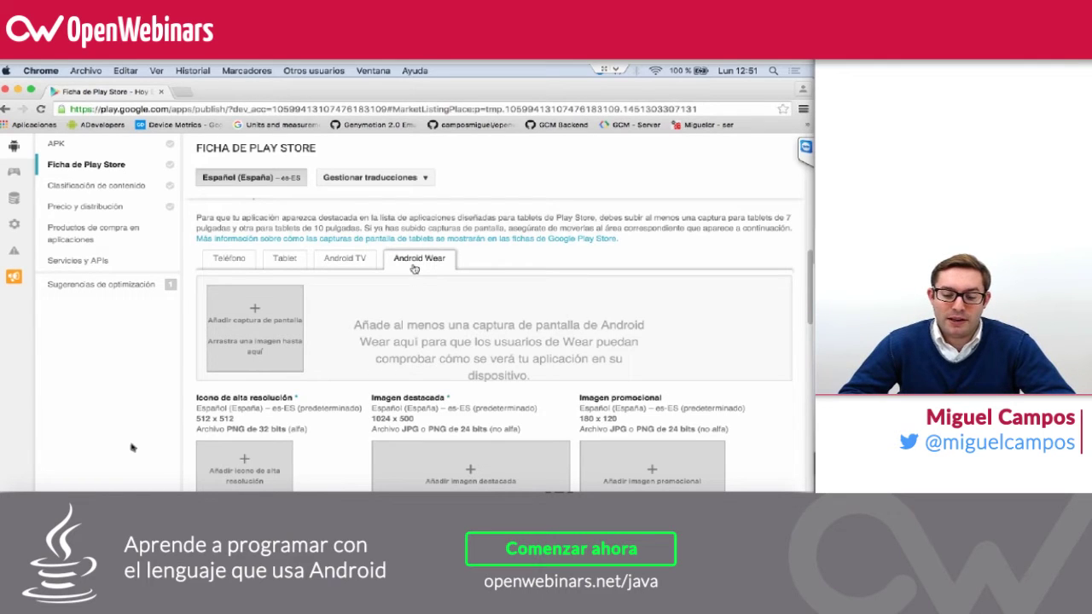
pyautogui.scroll(-2, 417, 273)
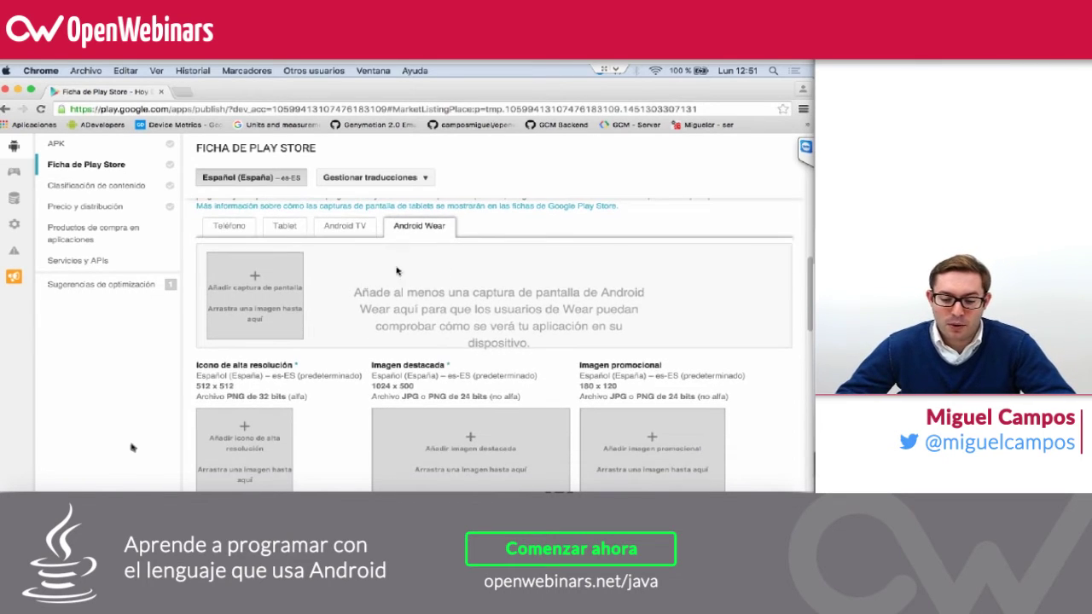
pyautogui.scroll(-3, 422, 312)
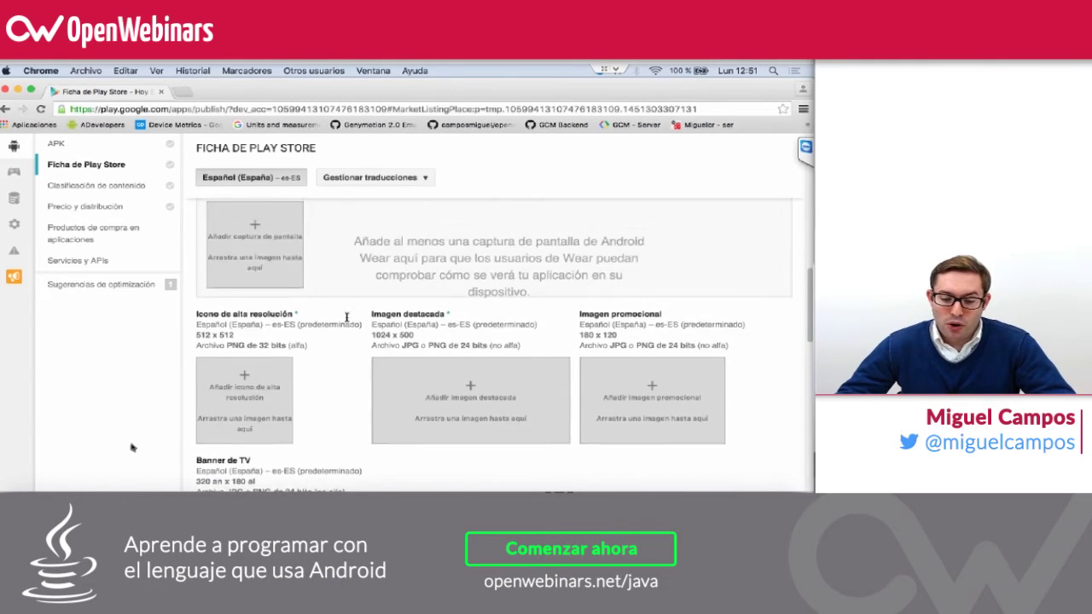
pyautogui.scroll(6, 270, 304)
pyautogui.click(227, 362)
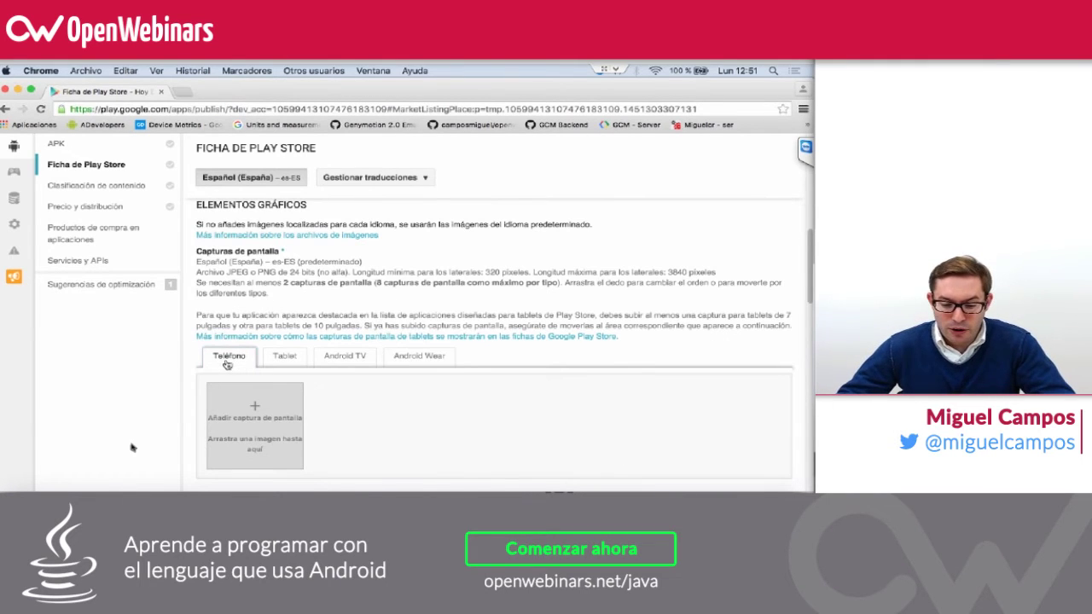
# - Recheck the phone screenshot requirements and the Android TV slot, ending on Teléfono
pyautogui.scroll(-5, 298, 372)
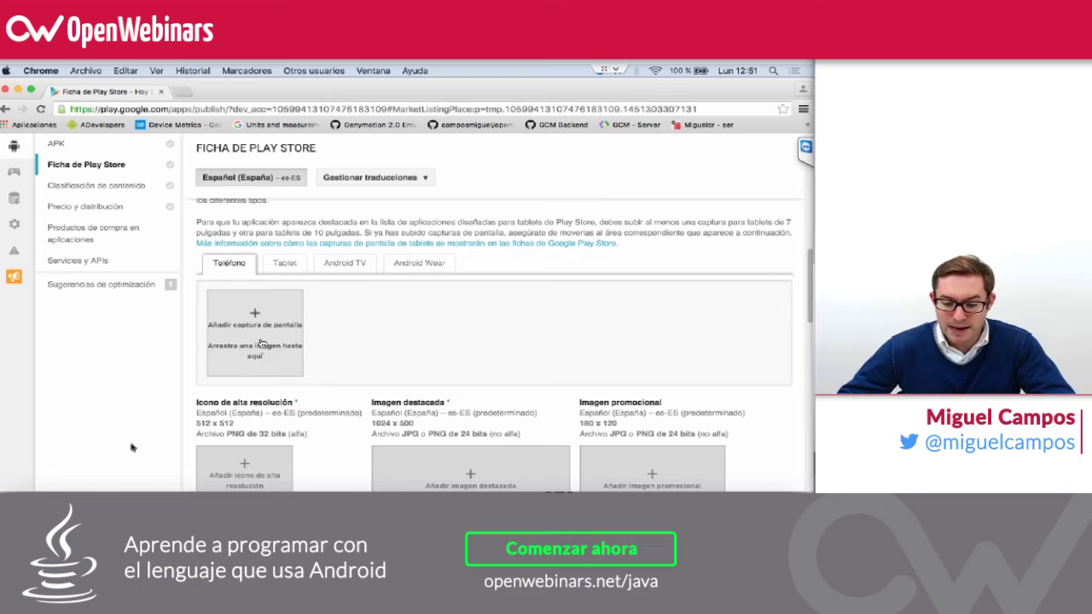
pyautogui.scroll(1, 264, 340)
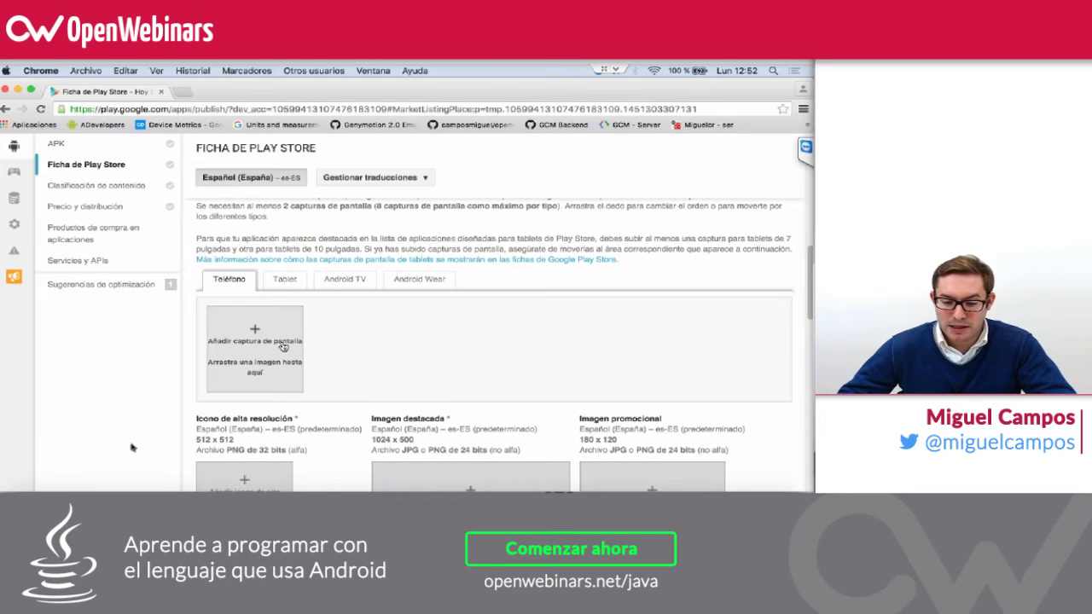
pyautogui.scroll(1, 284, 345)
pyautogui.moveTo(220, 227); pyautogui.dragTo(342, 239)
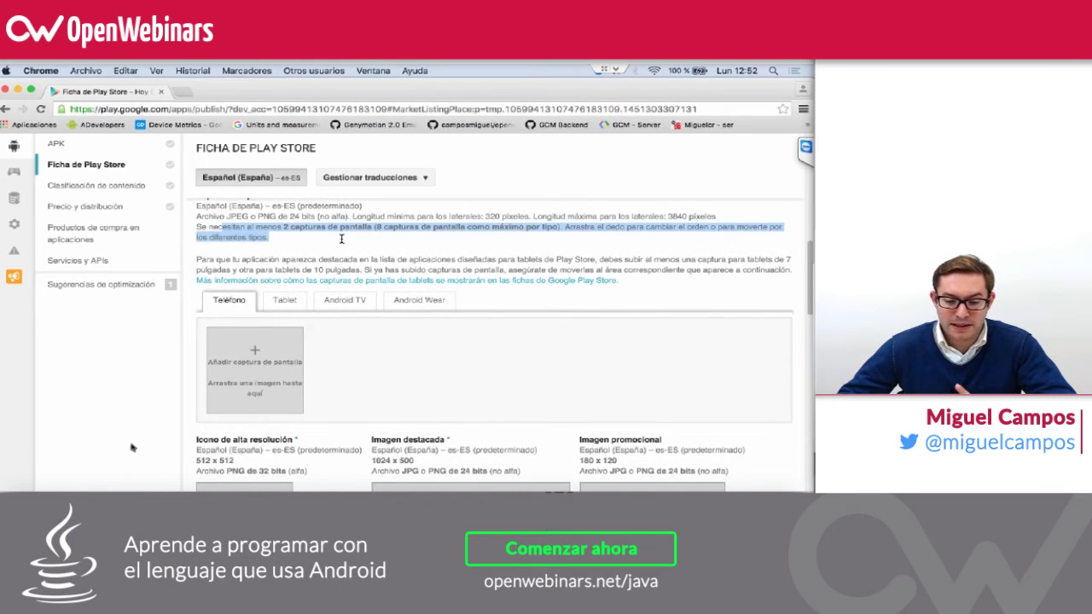
pyautogui.click(342, 241)
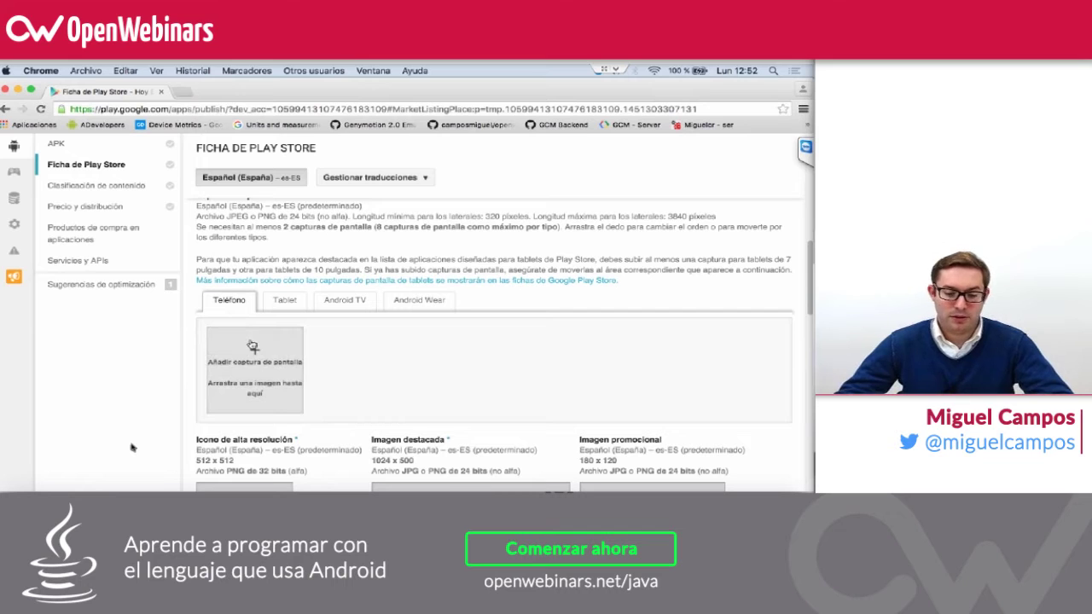
pyautogui.click(349, 303)
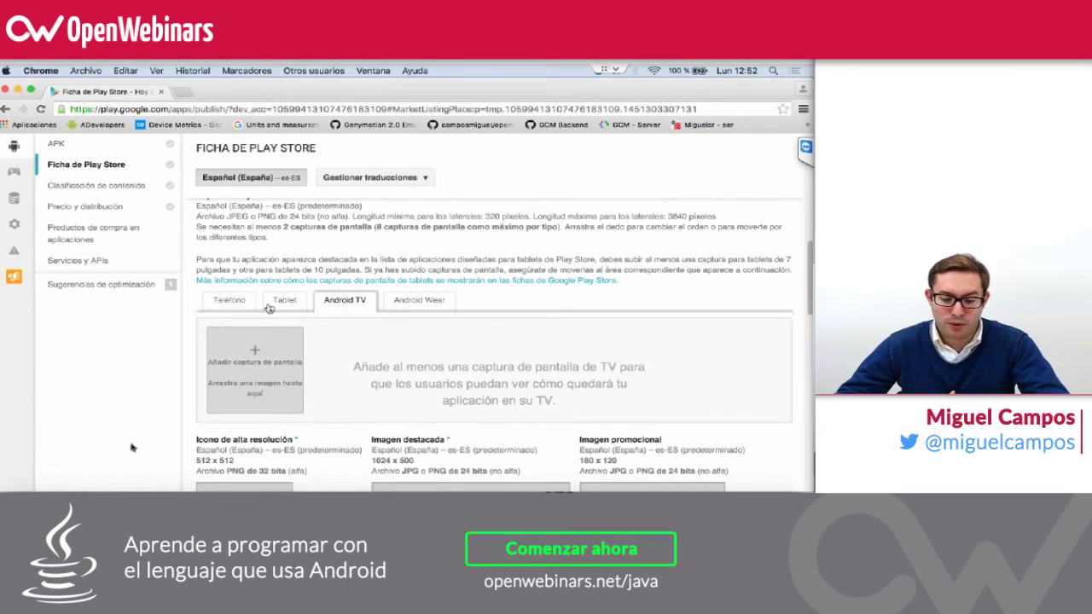
pyautogui.click(229, 300)
pyautogui.scroll(-3, 213, 309)
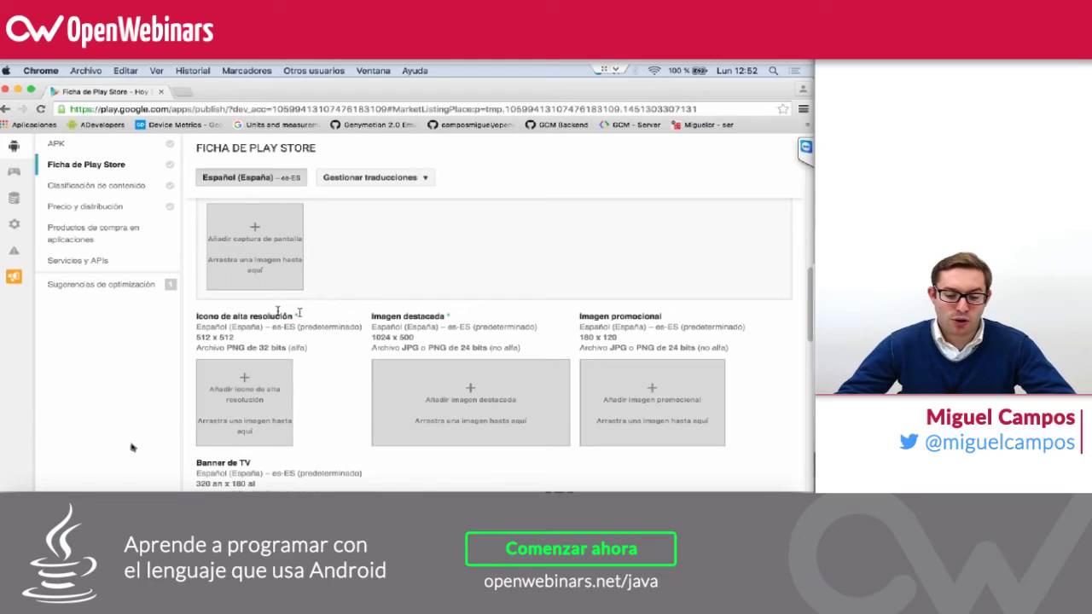
pyautogui.moveTo(299, 314); pyautogui.dragTo(198, 311)
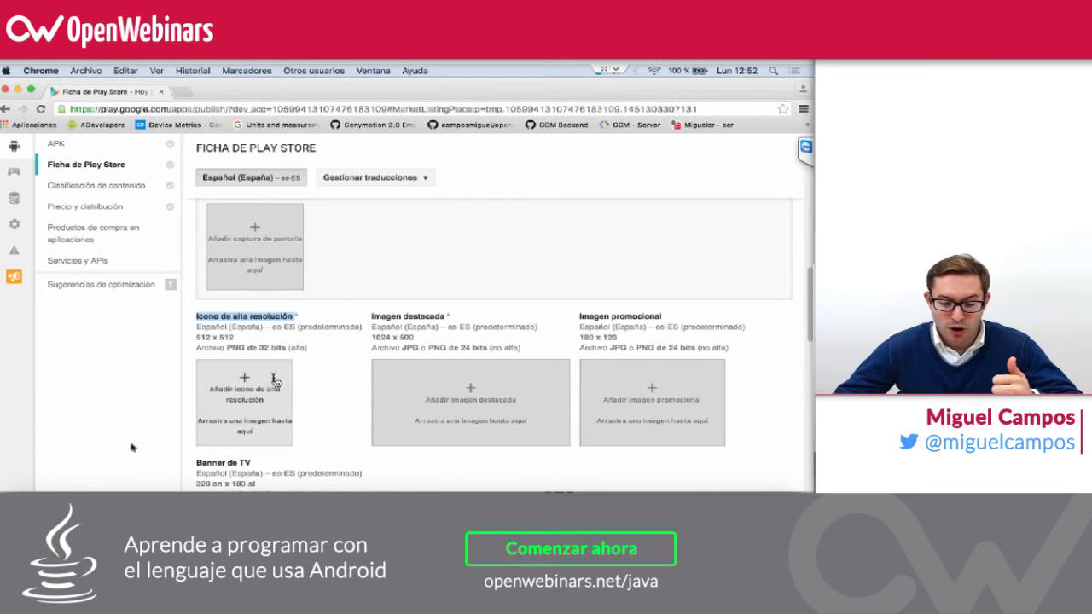
pyautogui.click(263, 316)
pyautogui.moveTo(235, 316); pyautogui.dragTo(315, 338)
pyautogui.click(263, 341)
pyautogui.moveTo(239, 337)
pyautogui.mouseDown()
pyautogui.moveTo(197, 336)
pyautogui.moveTo(320, 349)
pyautogui.mouseUp()
pyautogui.click(297, 348)
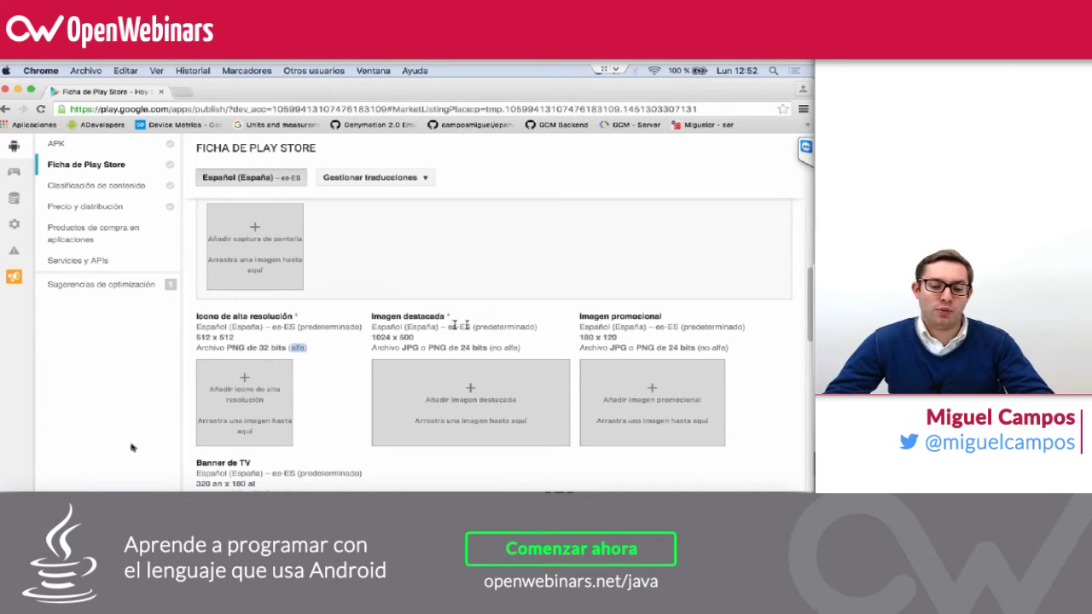
pyautogui.moveTo(373, 337); pyautogui.dragTo(415, 338)
pyautogui.click(417, 337)
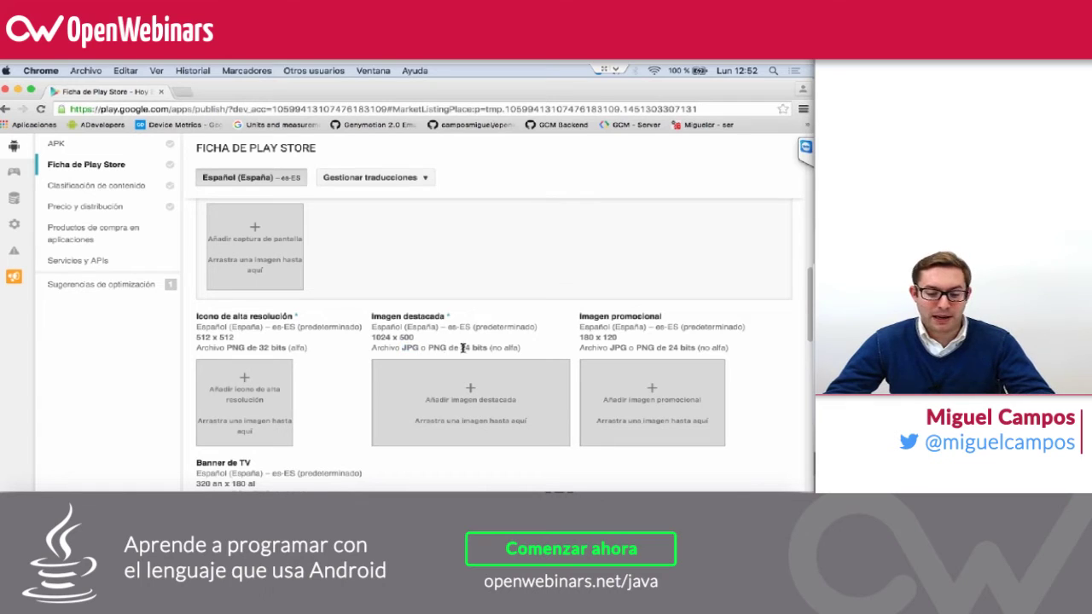
pyautogui.moveTo(467, 347); pyautogui.dragTo(498, 347)
pyautogui.doubleClick(410, 347)
pyautogui.moveTo(490, 347); pyautogui.dragTo(524, 348)
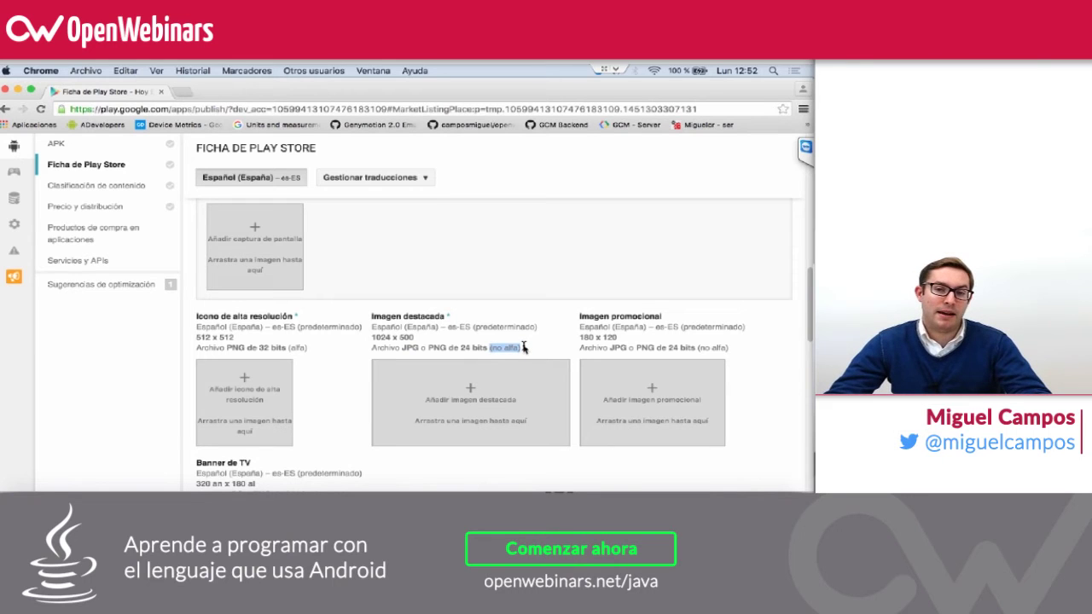
pyautogui.scroll(-1, 580, 346)
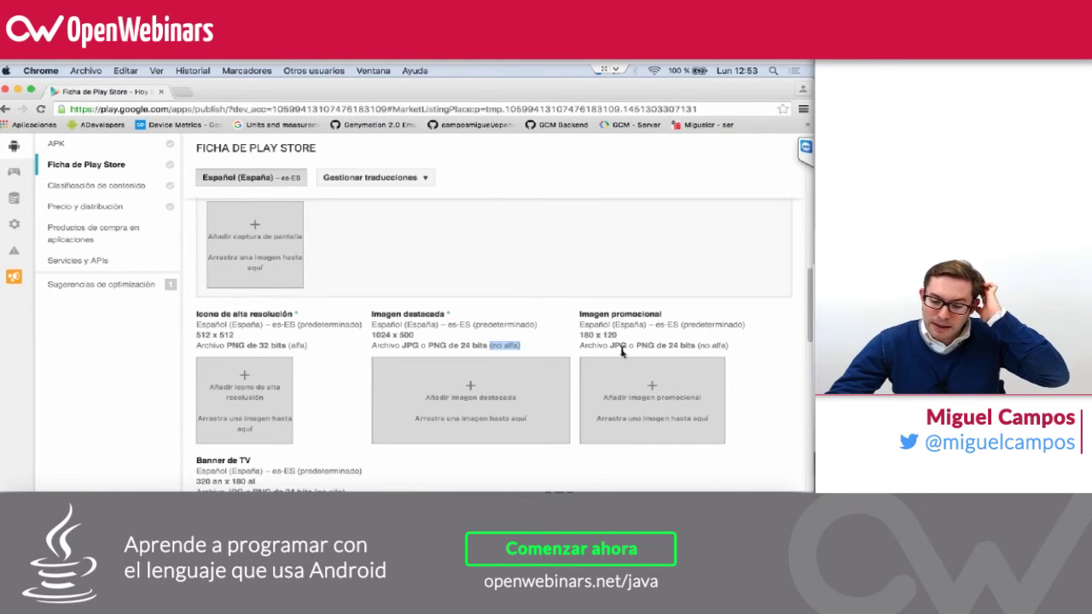
pyautogui.click(645, 346)
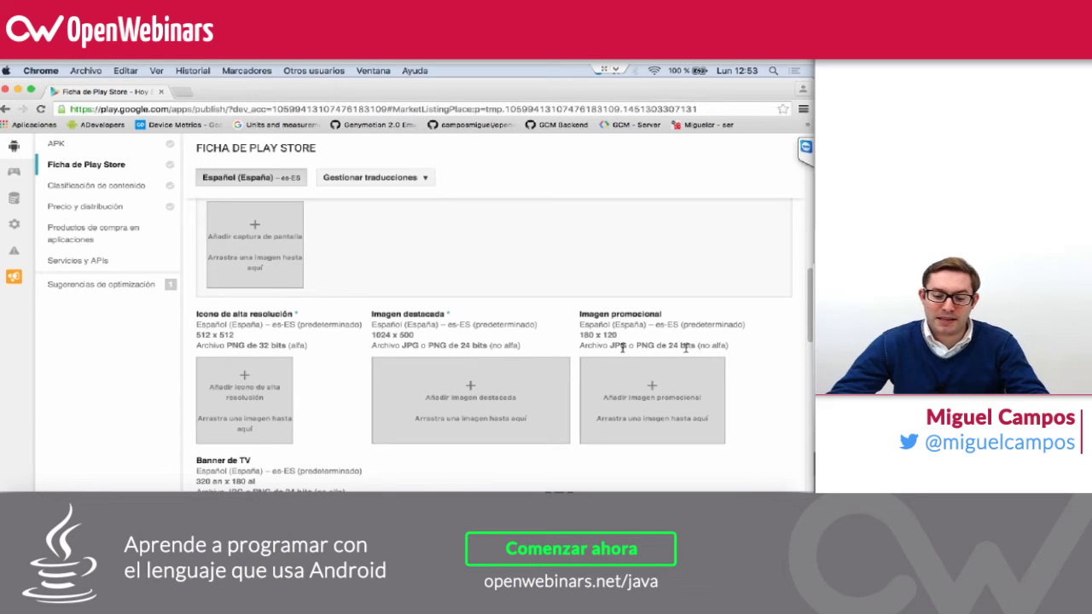
# - Review the empty 320×180 TV banner requirements and place the cursor in the promotional video URL field
pyautogui.scroll(-4, 241, 376)
pyautogui.scroll(-2, 241, 377)
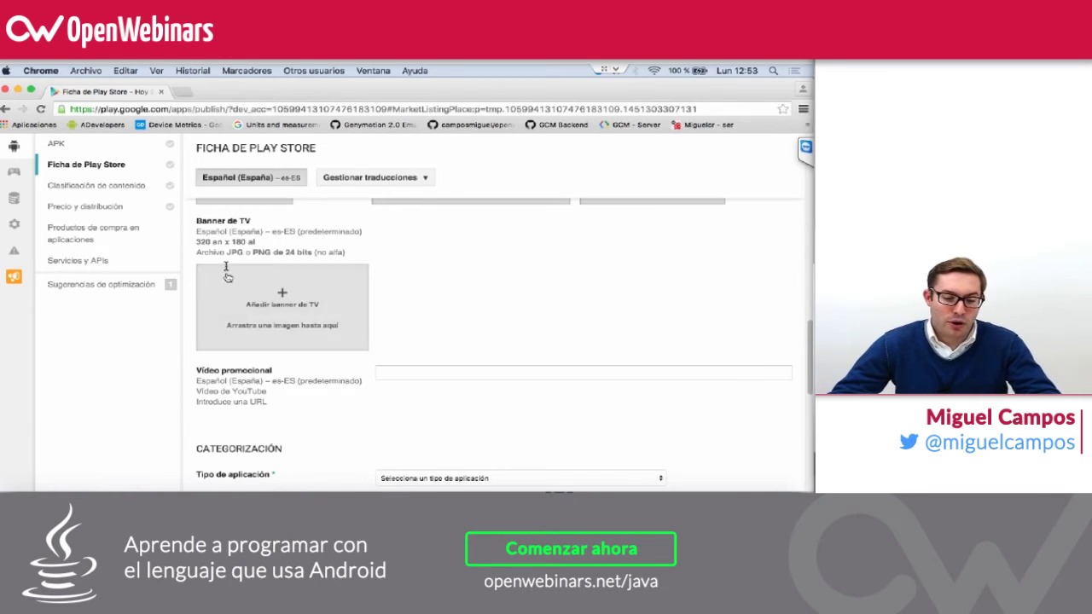
pyautogui.scroll(2, 217, 290)
pyautogui.scroll(1, 231, 299)
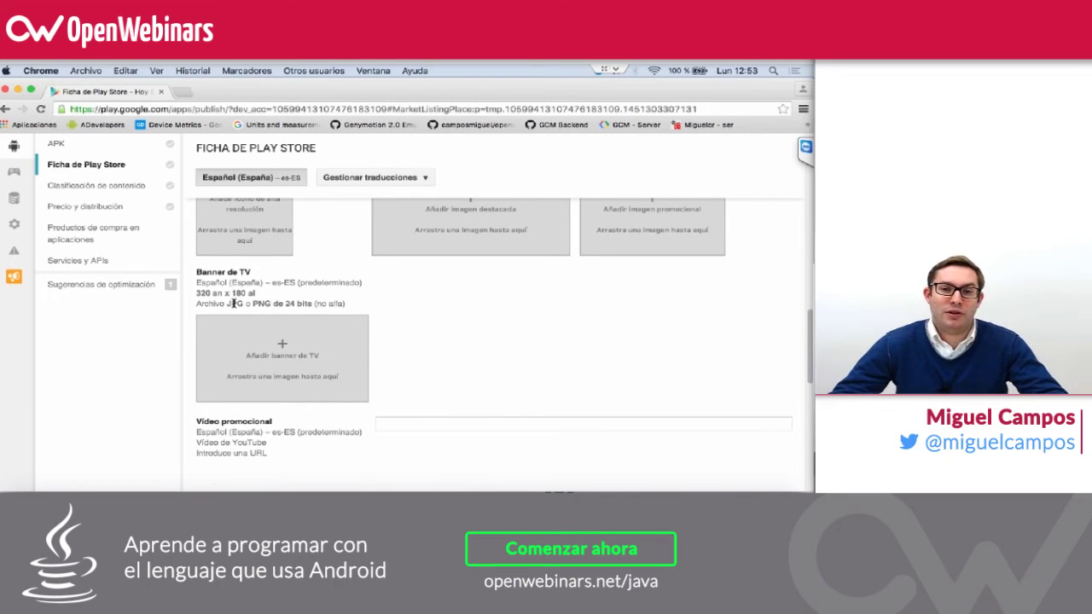
pyautogui.moveTo(199, 274); pyautogui.dragTo(367, 304)
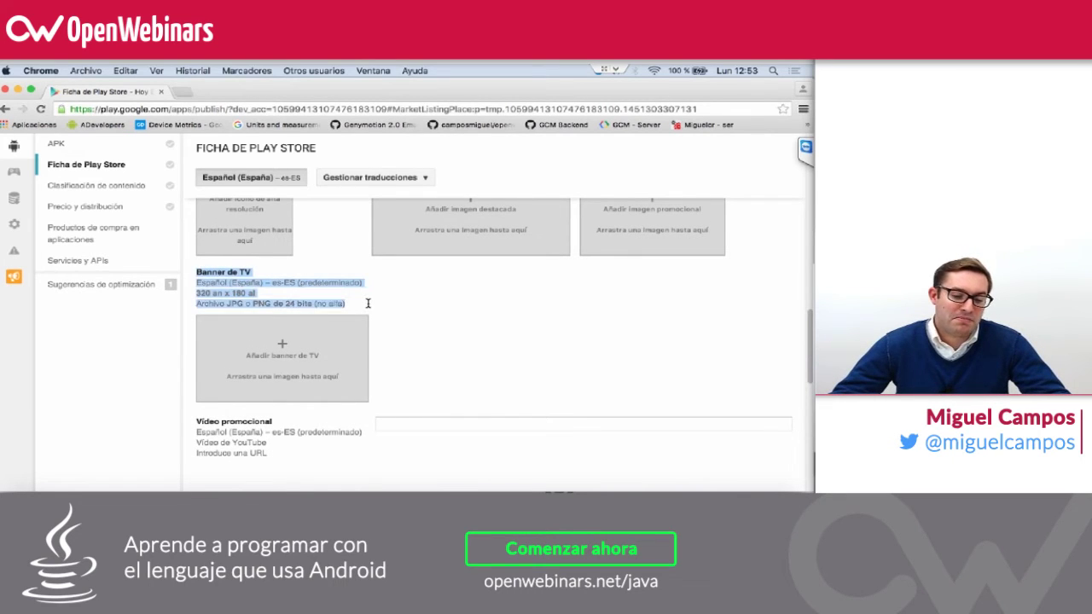
pyautogui.click(373, 306)
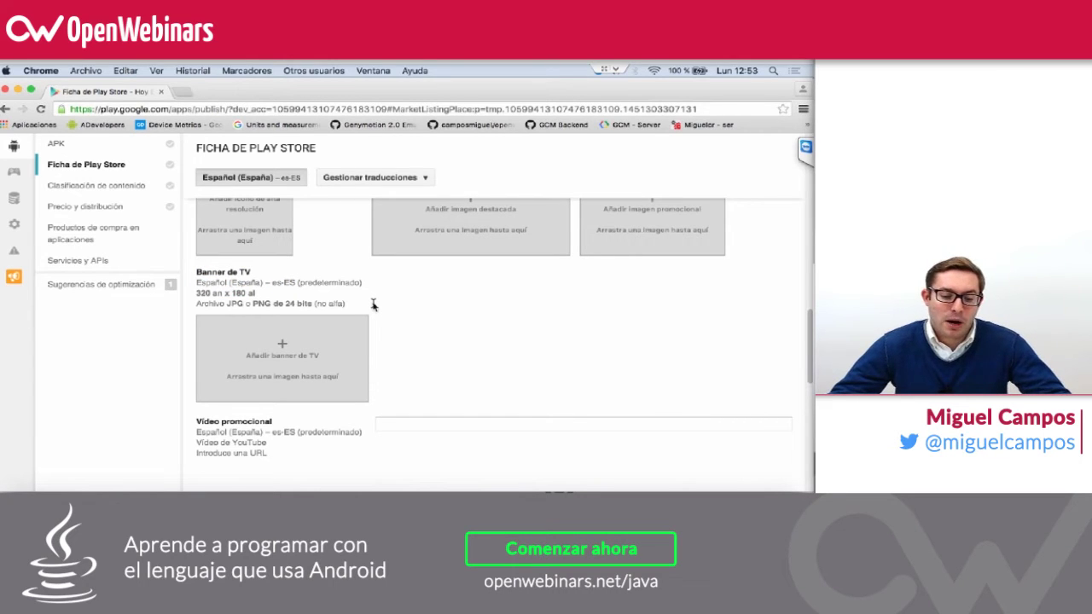
pyautogui.scroll(-2, 413, 334)
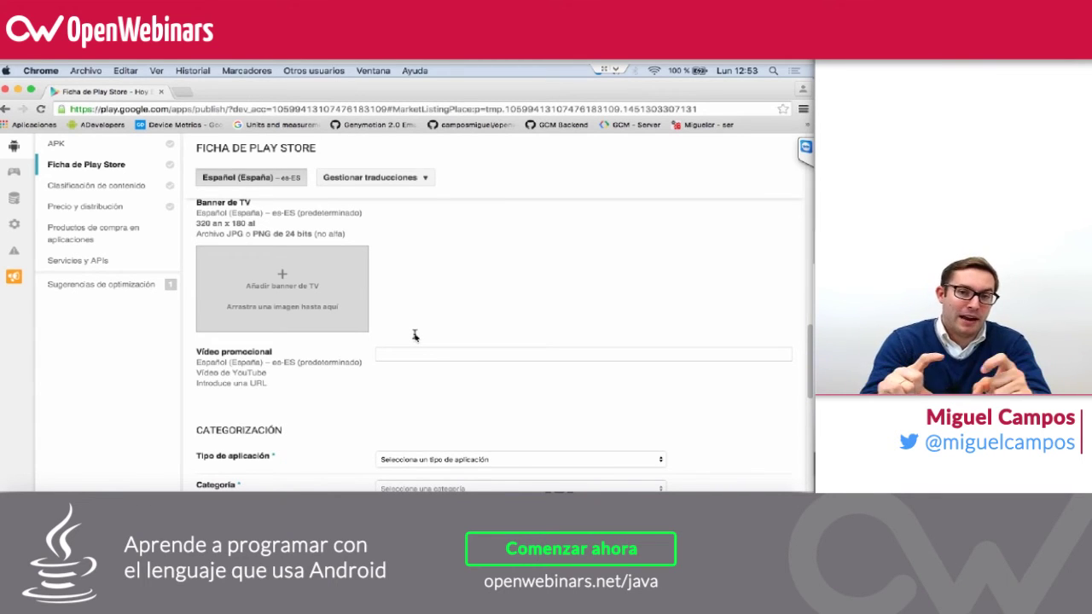
pyautogui.click(404, 356)
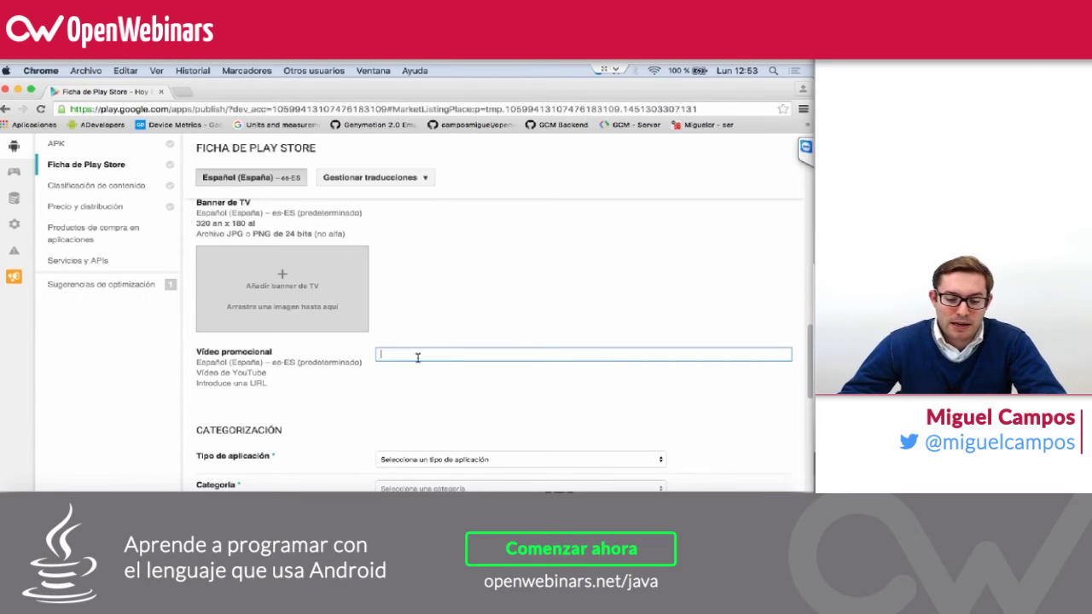
# - Set the app type to Aplicaciones and the category to Productividad
pyautogui.scroll(-3, 417, 357)
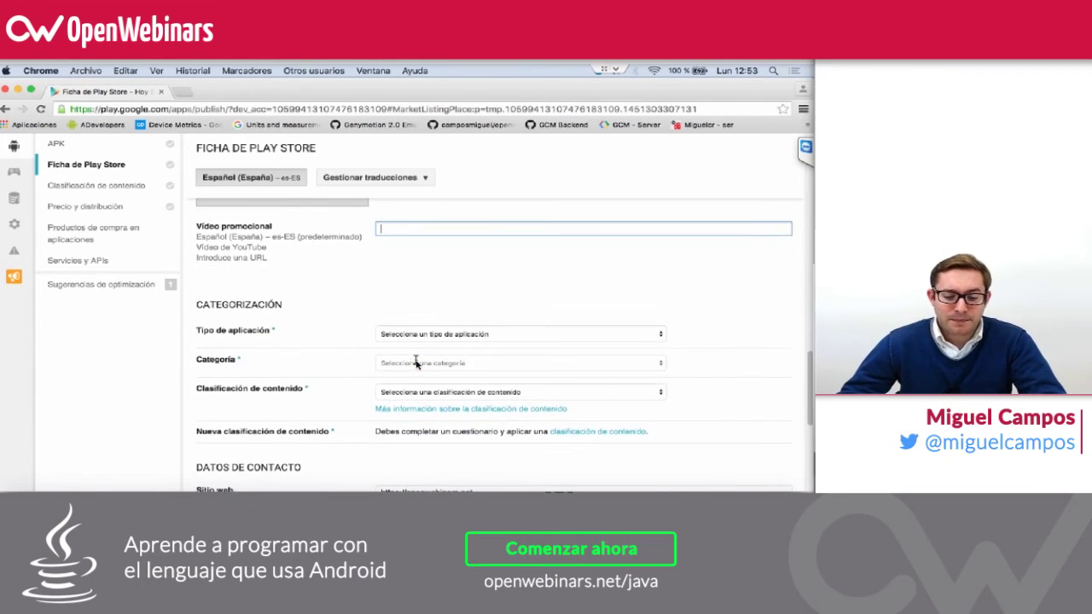
pyautogui.click(407, 333)
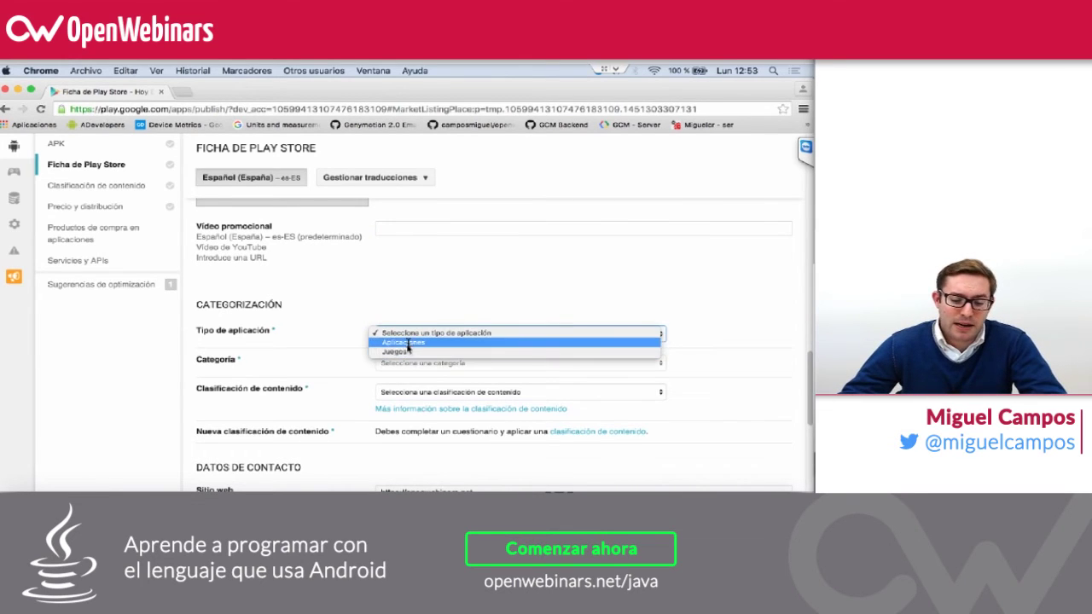
pyautogui.press('Escape')
pyautogui.click(410, 363)
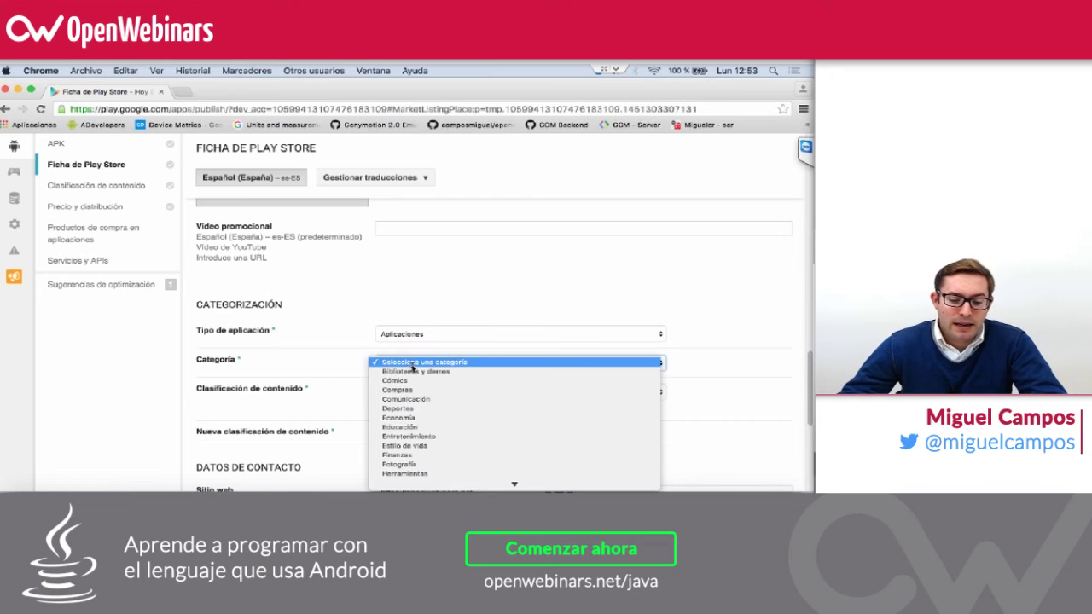
pyautogui.scroll(-2, 413, 375)
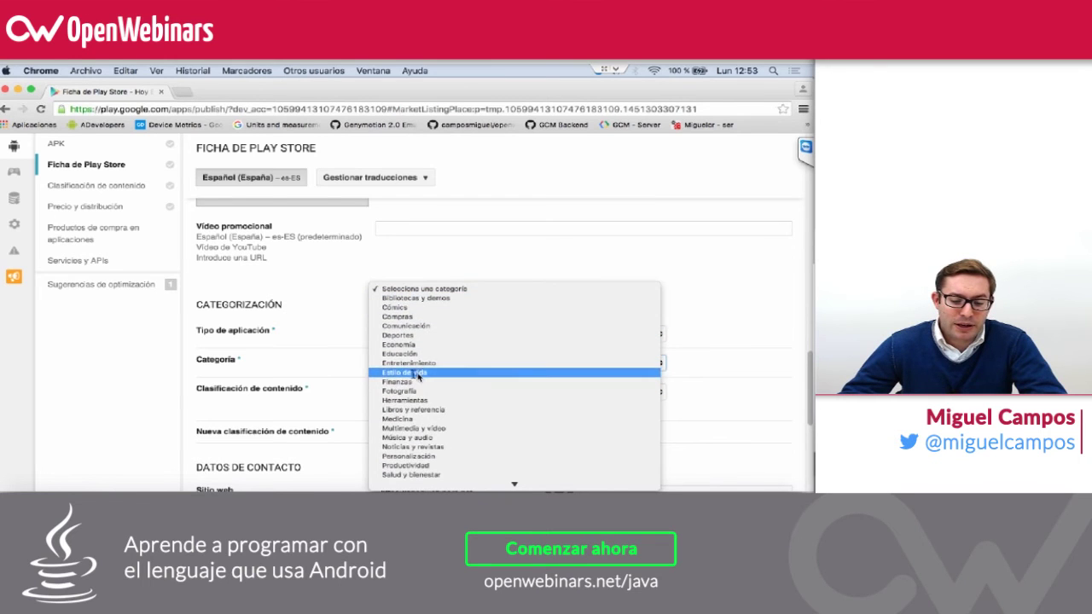
pyautogui.scroll(-2, 427, 376)
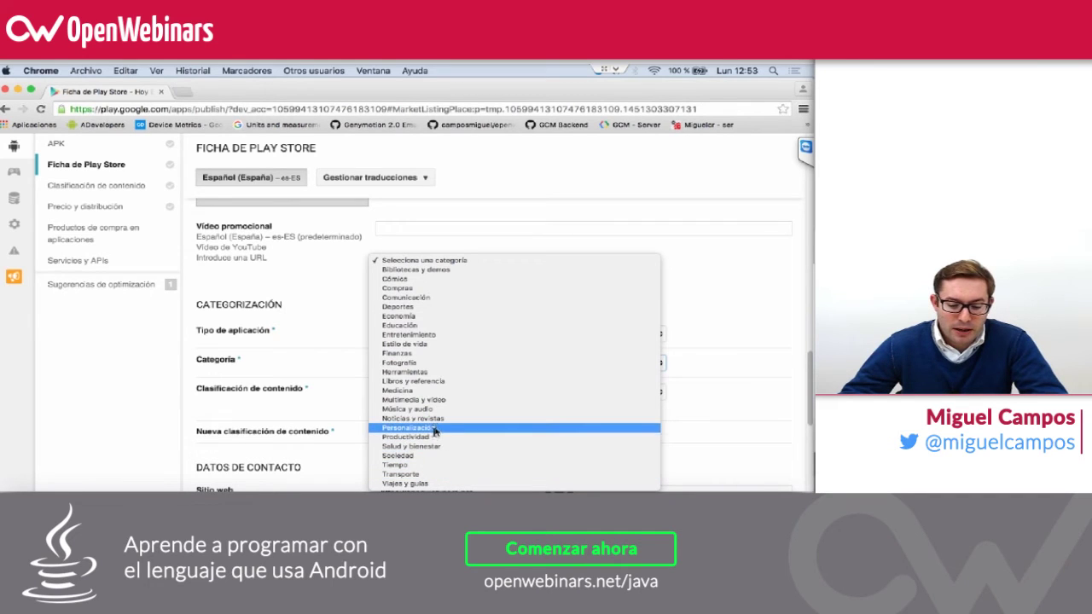
pyautogui.click(431, 437)
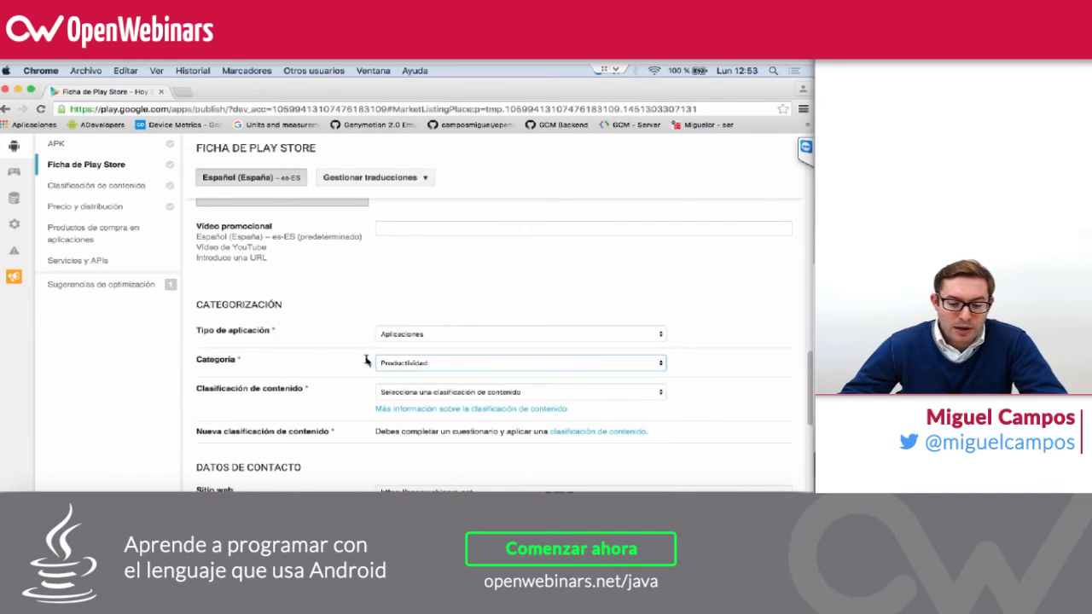
pyautogui.scroll(-2, 369, 367)
# - Check the prefilled website, contact e-mail and phone fields
pyautogui.scroll(-2, 368, 367)
pyautogui.click(409, 335)
pyautogui.moveTo(504, 333); pyautogui.dragTo(260, 316)
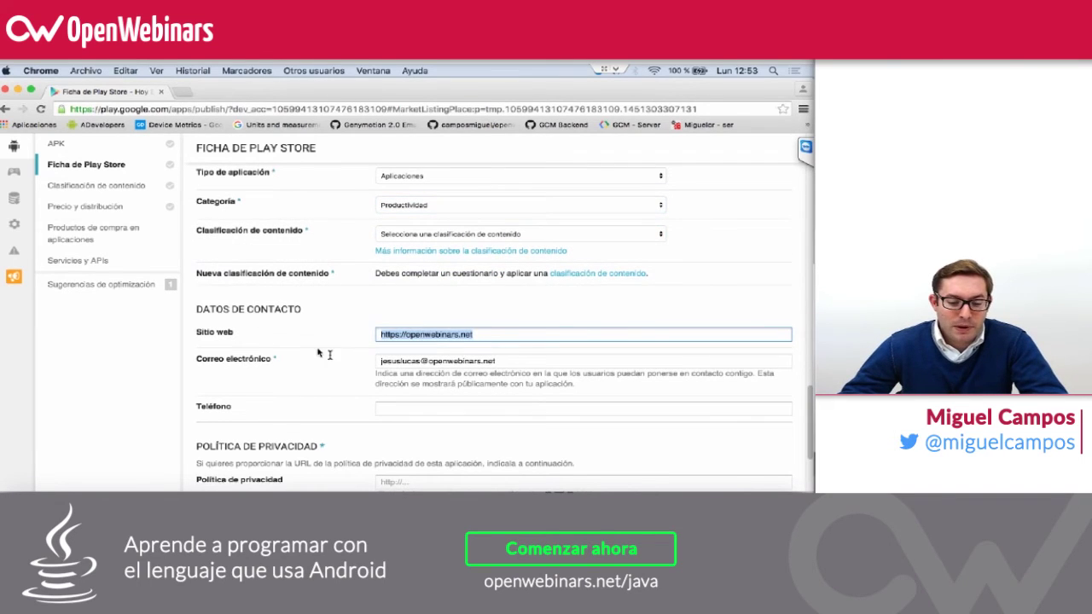
pyautogui.press('Tab')
pyautogui.click(426, 403)
pyautogui.scroll(-2, 424, 406)
# - Tick 'No indicar por ahora ninguna política de privacidad', leaving the privacy URL empty
pyautogui.click(415, 391)
pyautogui.click(381, 407)
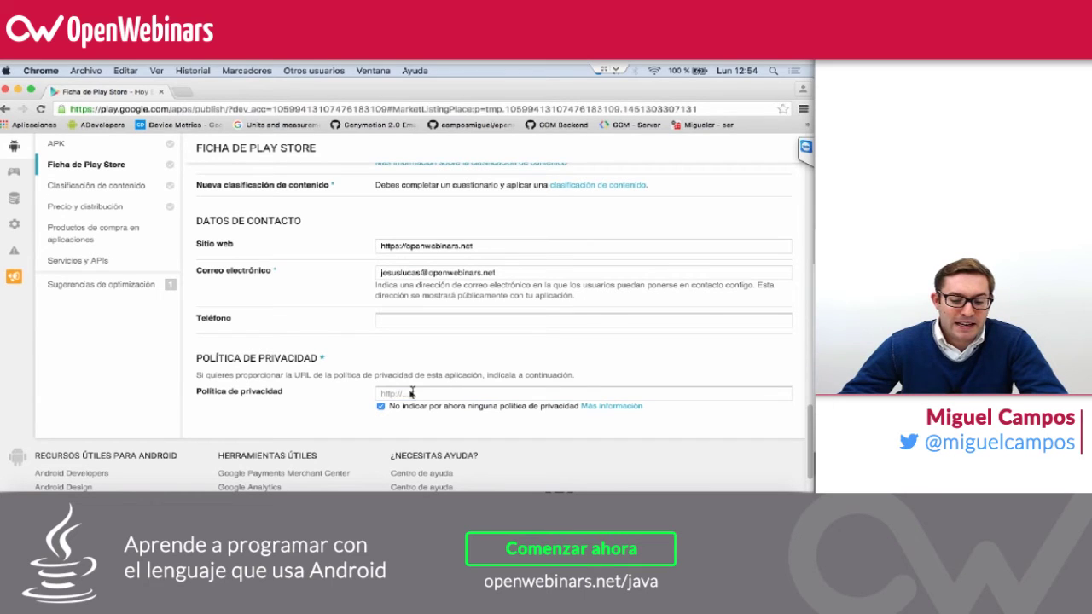
pyautogui.click(380, 407)
pyautogui.click(406, 394)
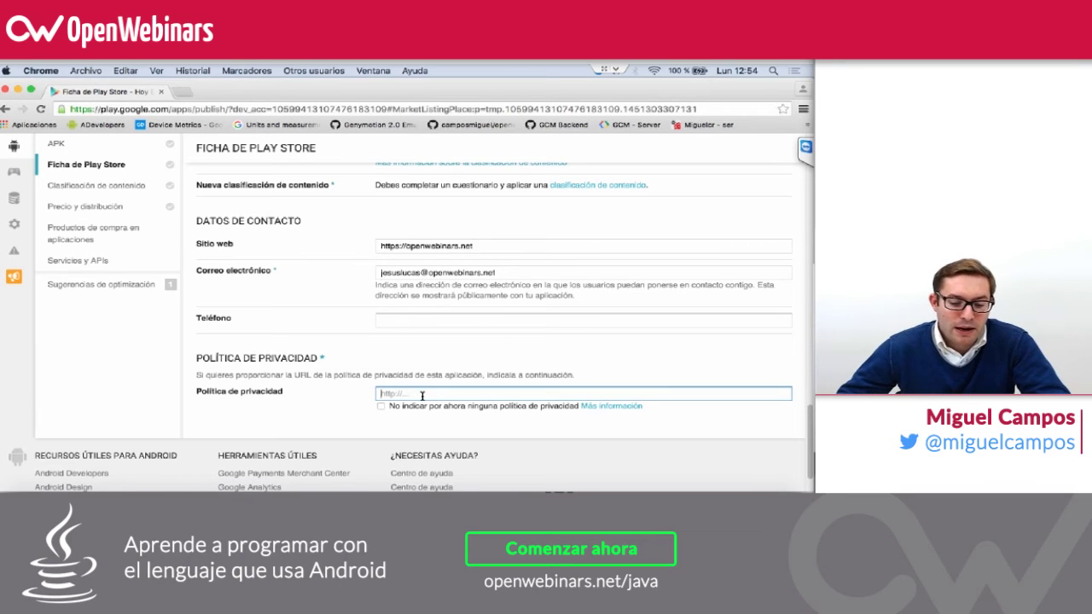
pyautogui.click(380, 407)
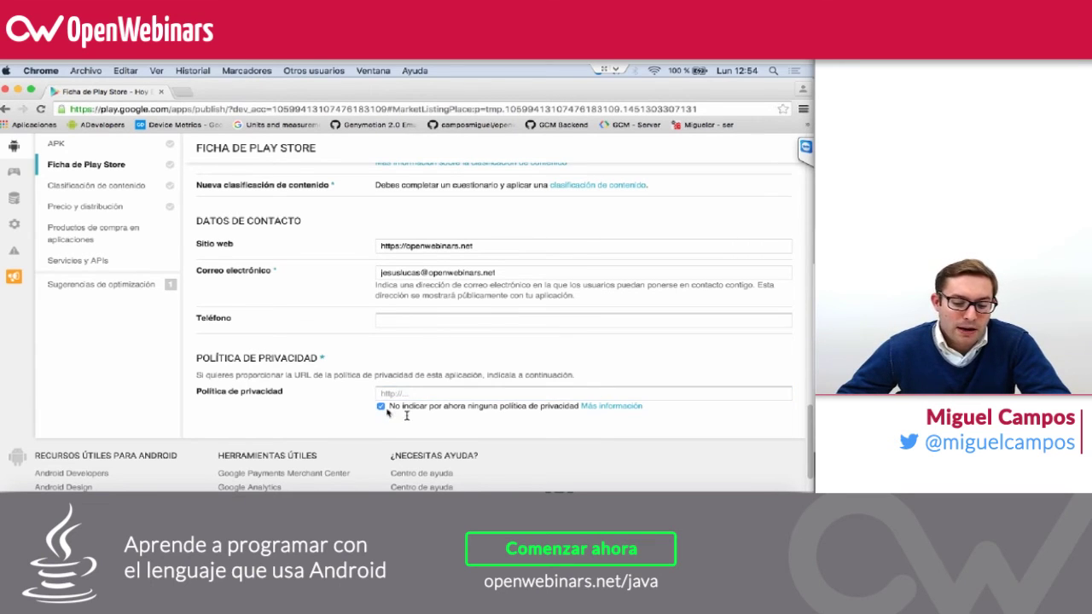
pyautogui.scroll(-1, 387, 412)
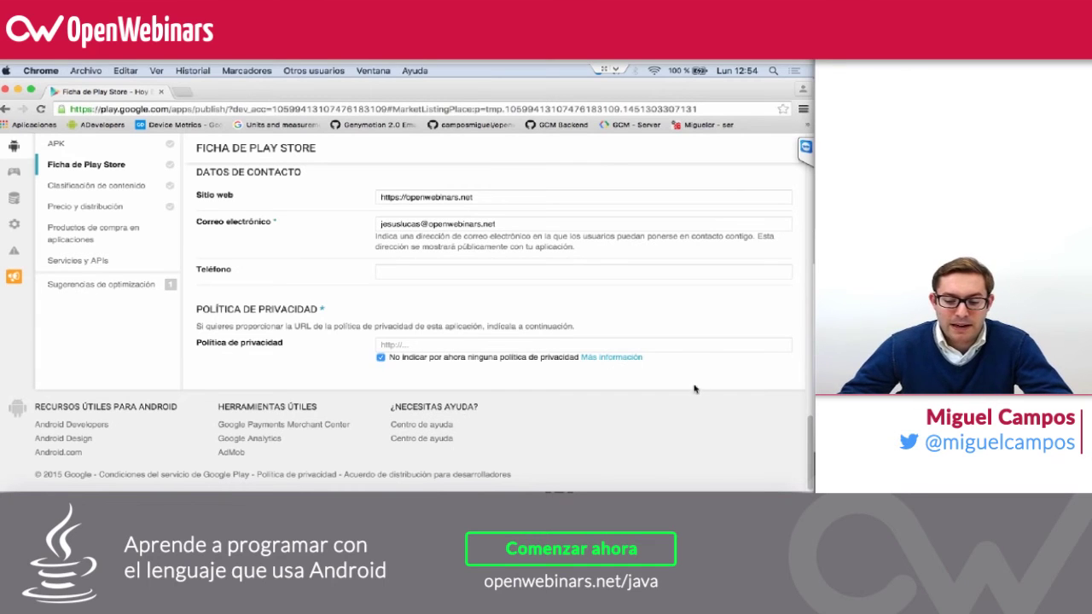
pyautogui.scroll(5, 683, 367)
pyautogui.scroll(5, 681, 346)
# - Save with Guardar borrador, then reopen Ficha de Play Store to review the listing
pyautogui.scroll(2, 675, 256)
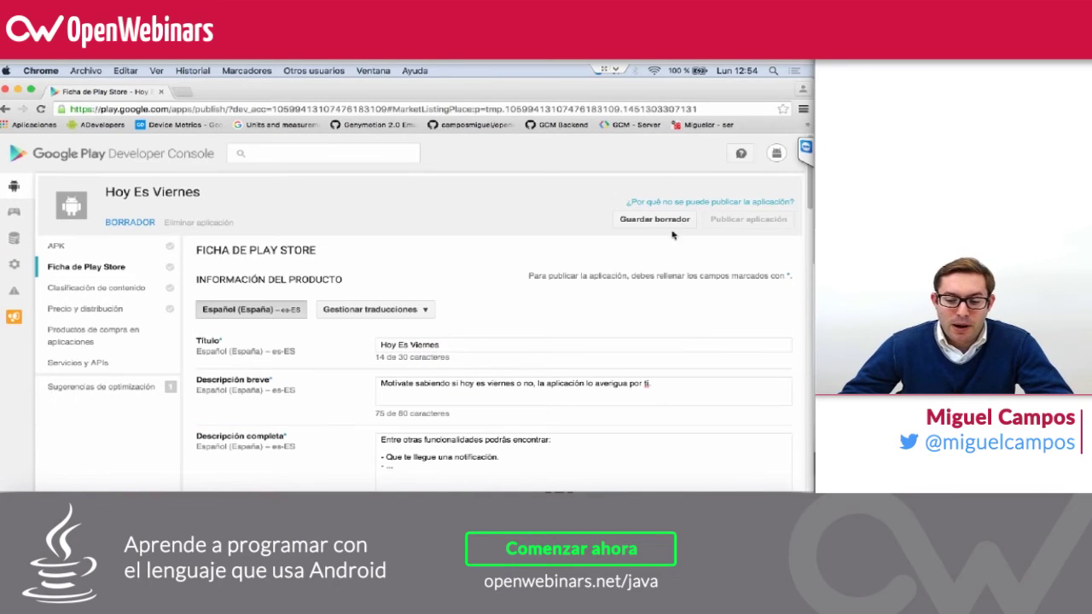
pyautogui.click(678, 222)
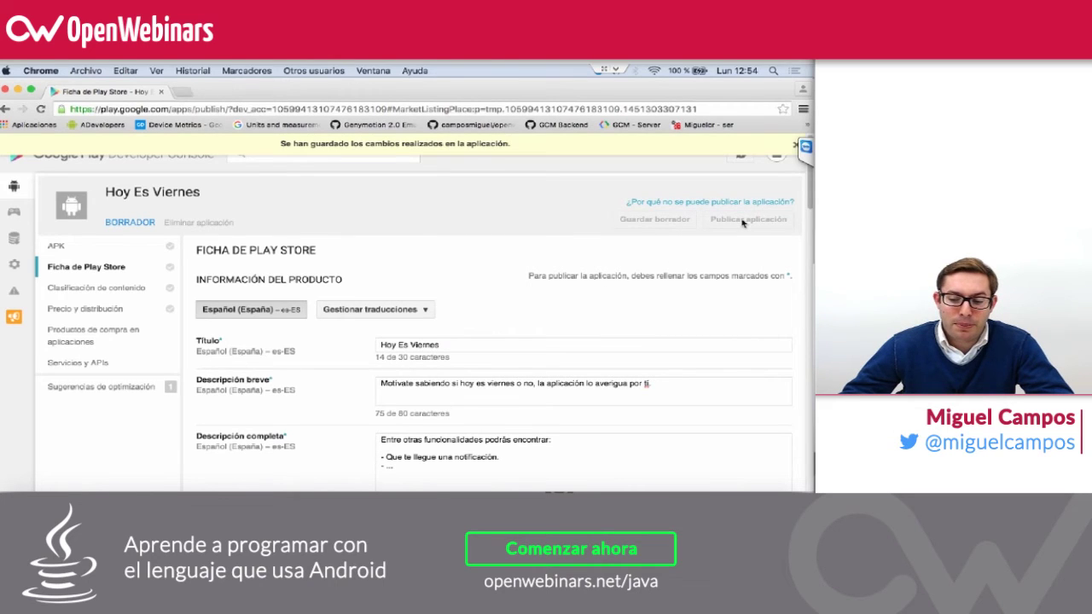
pyautogui.click(122, 269)
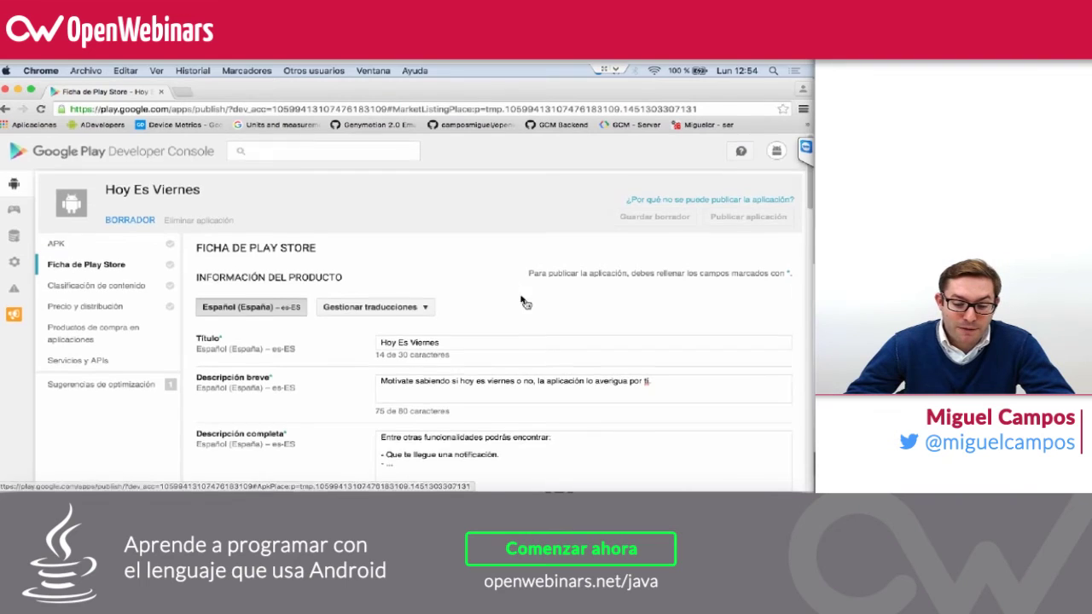
pyautogui.scroll(-5, 514, 309)
pyautogui.scroll(-3, 353, 346)
pyautogui.scroll(3, 458, 370)
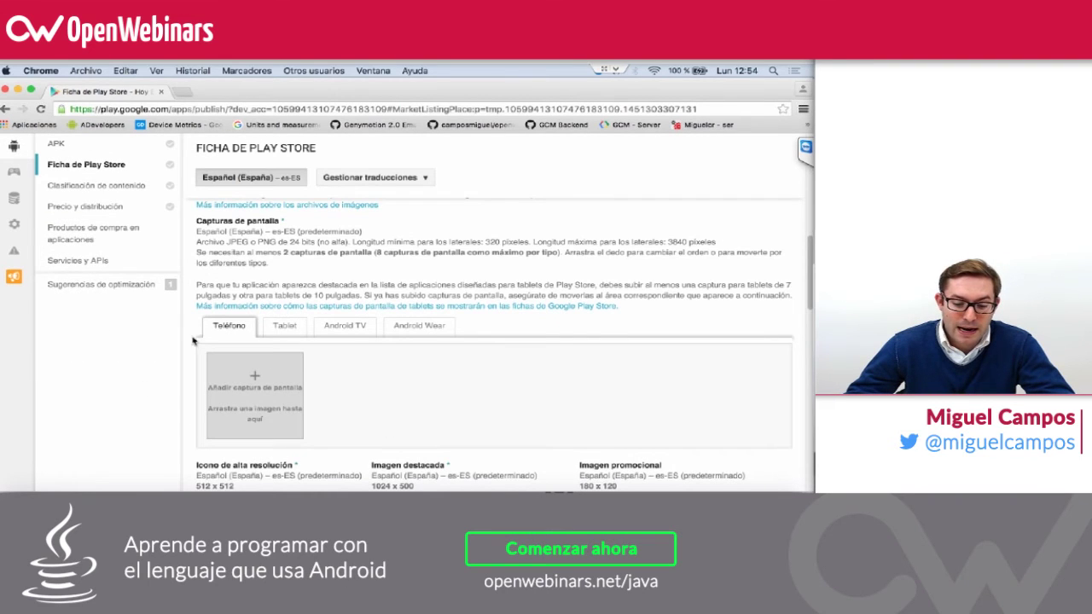
# - Open Clasificación de contenido, read its APK-required notice, then reveal app-release.apk on the desktop
pyautogui.click(126, 191)
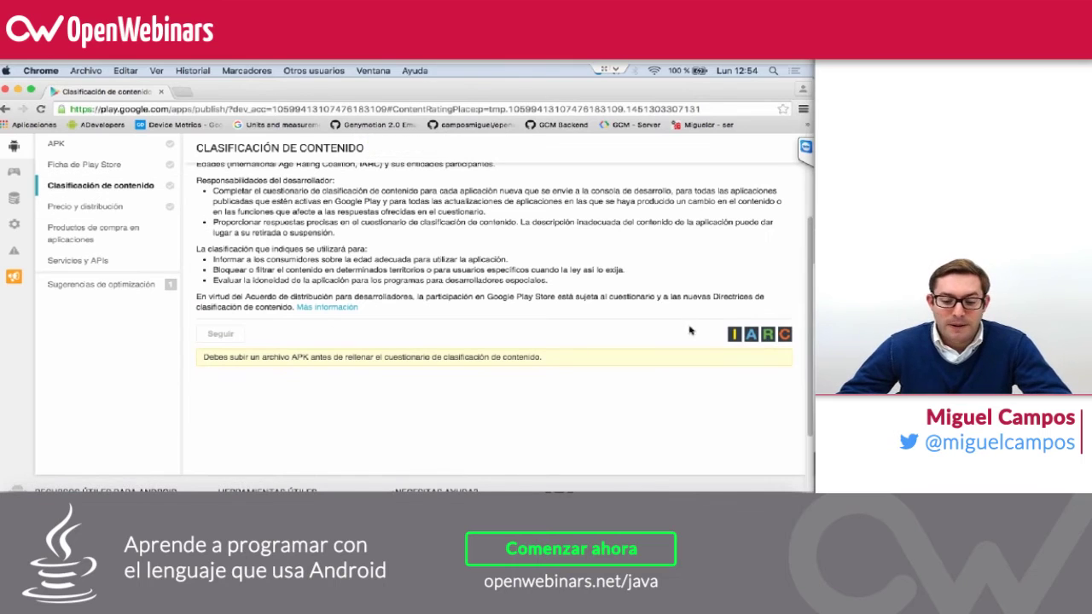
pyautogui.scroll(2, 256, 376)
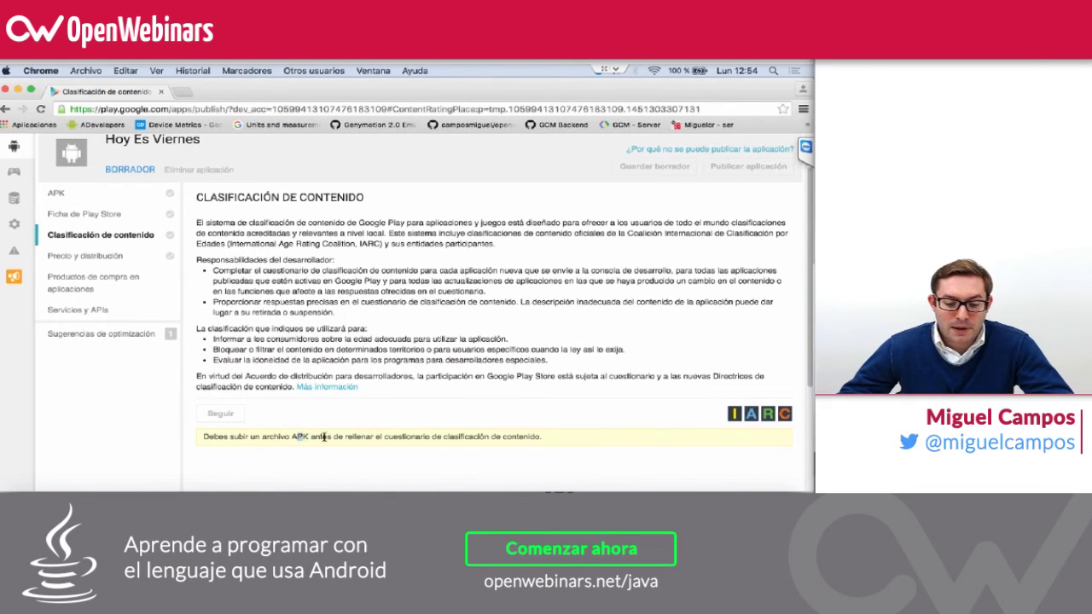
pyautogui.moveTo(324, 437); pyautogui.dragTo(567, 437)
pyautogui.click(293, 356)
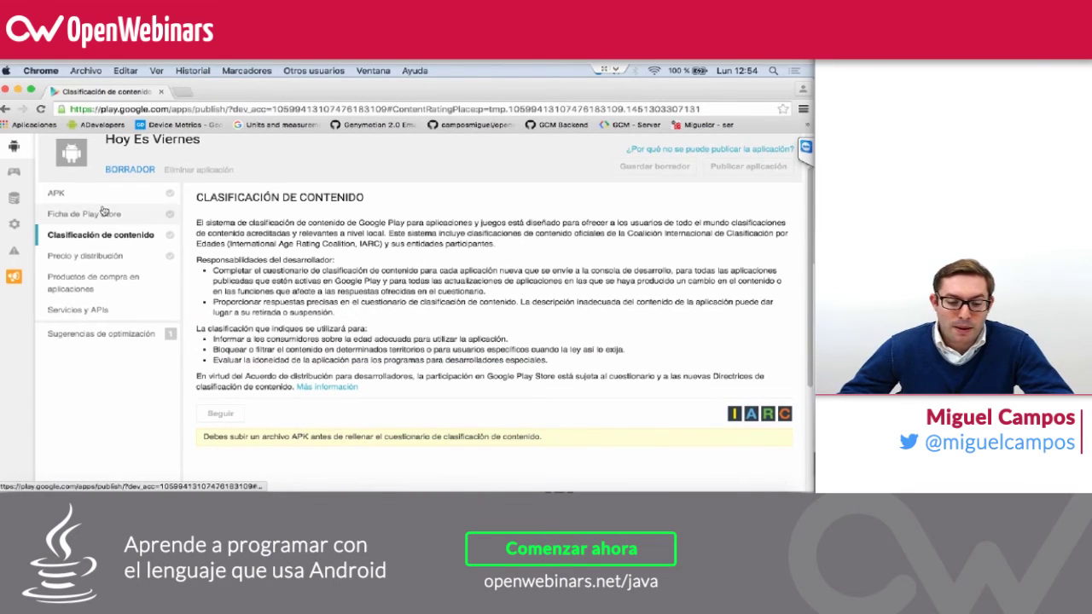
pyautogui.doubleClick(271, 436)
pyautogui.tripleClick(271, 436)
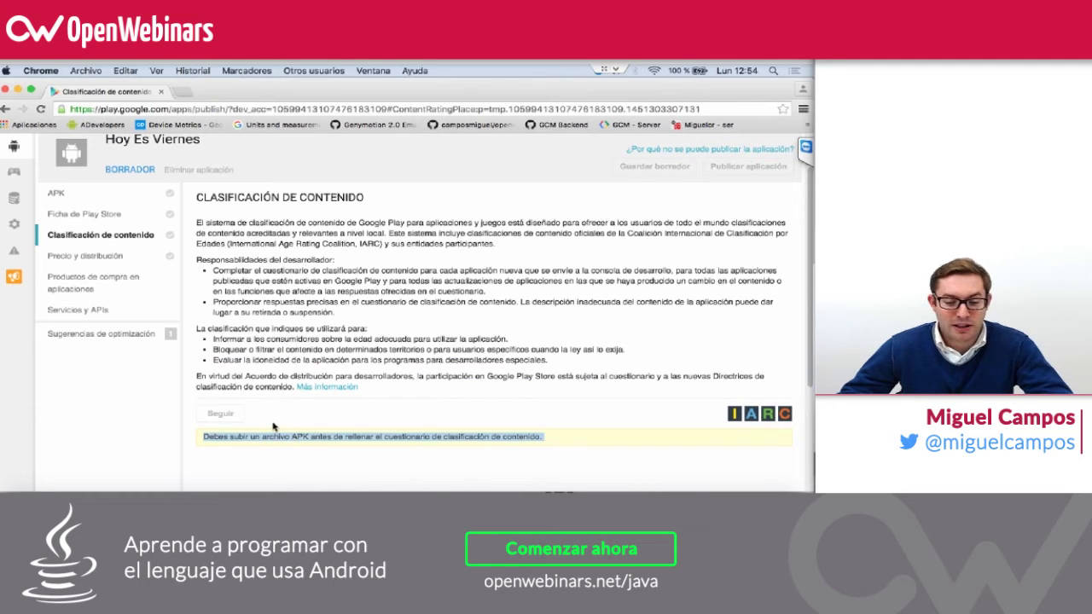
pyautogui.press('F11')
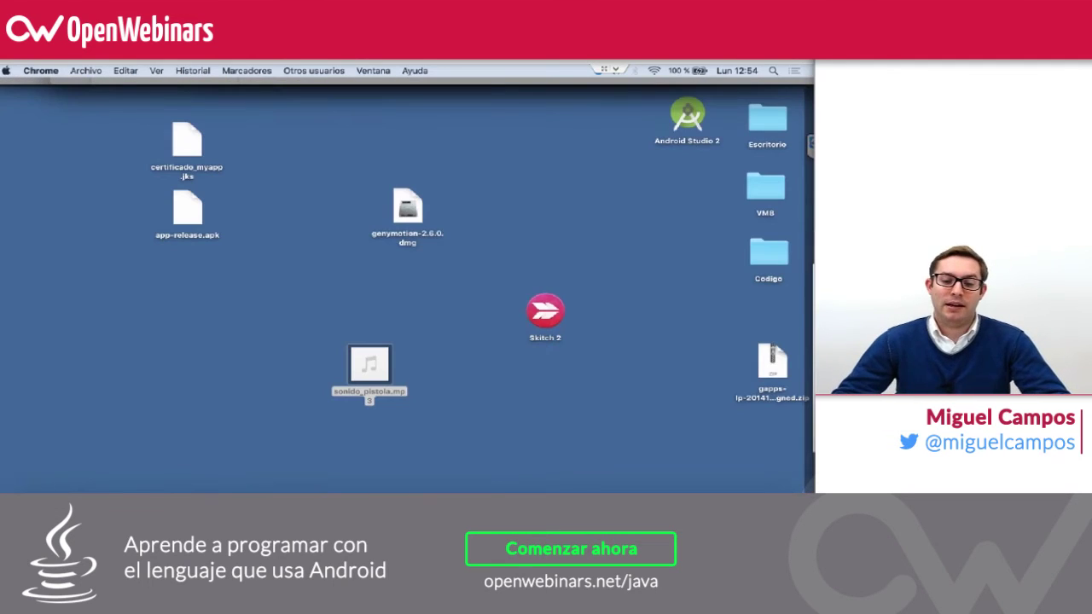
# - Bring the Chrome window back over the desktop to show the content rating page again
pyautogui.moveTo(25, 491)
pyautogui.press('F11')
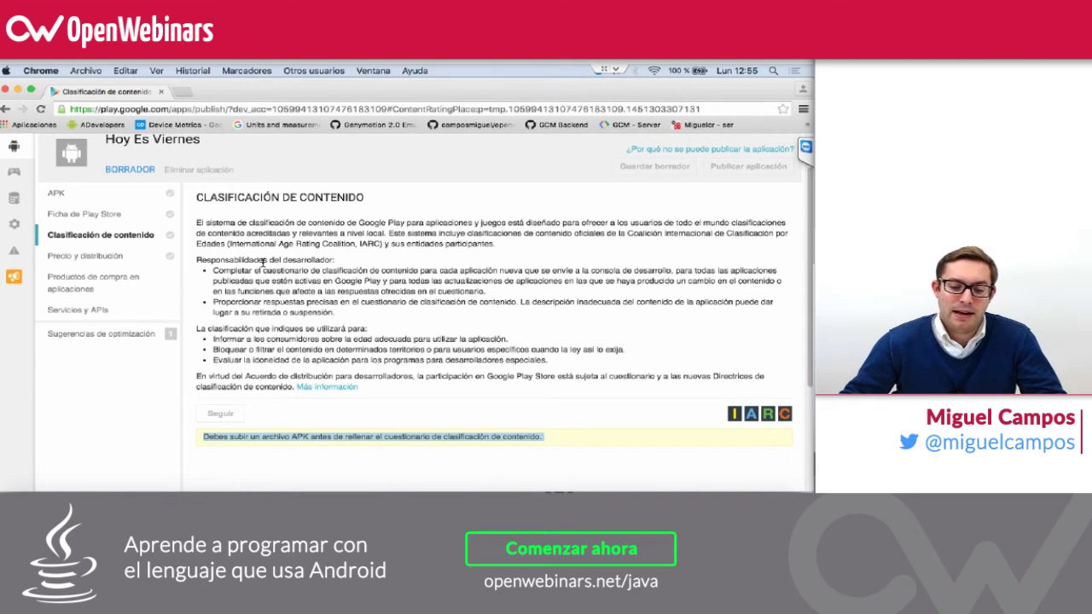
# - Go to Precio y distribución for Hoy Es Viernes and review the Google Play for Education and paid-app notes
pyautogui.click(117, 254)
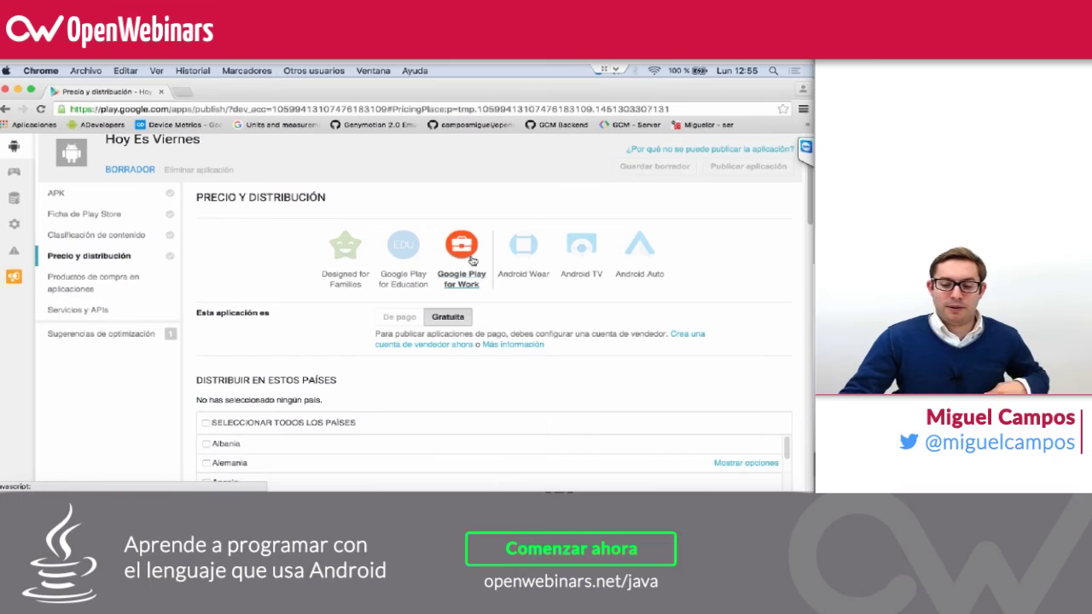
pyautogui.click(406, 247)
pyautogui.scroll(5, 382, 251)
pyautogui.scroll(5, 381, 251)
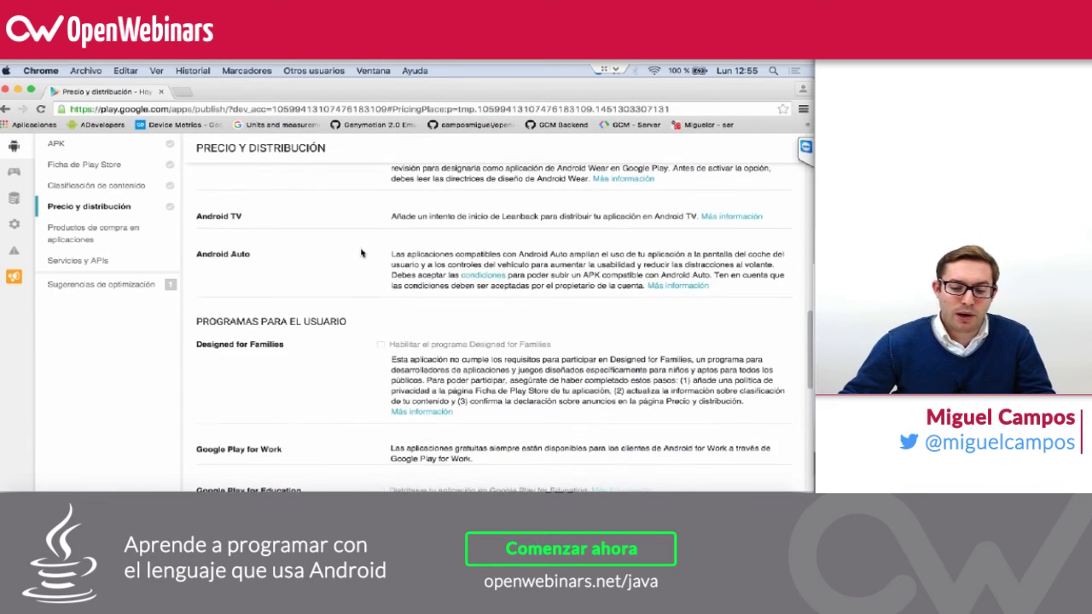
pyautogui.scroll(5, 380, 273)
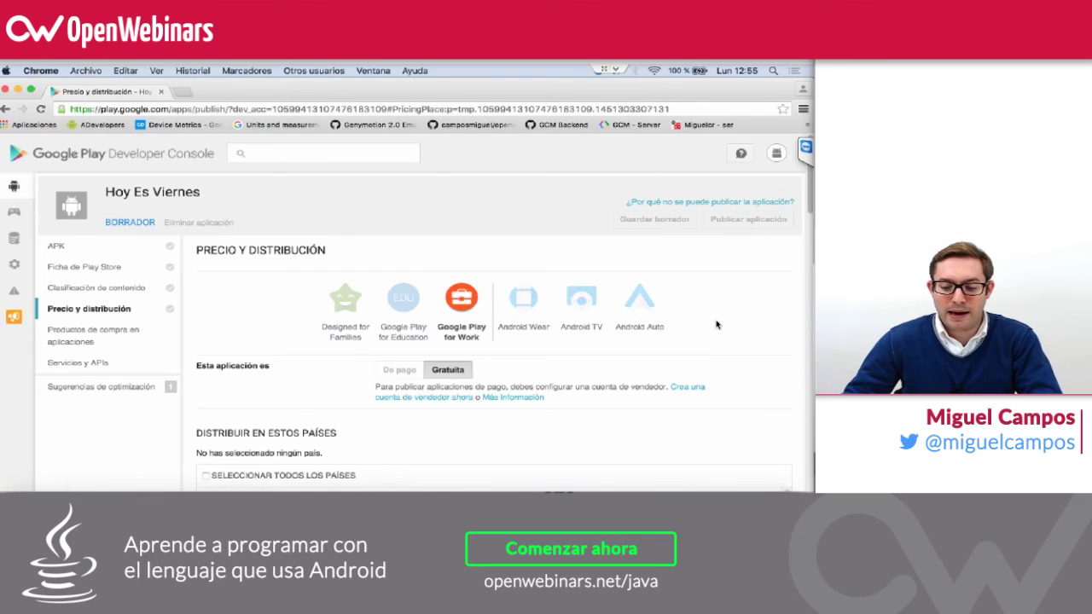
pyautogui.scroll(-1, 720, 325)
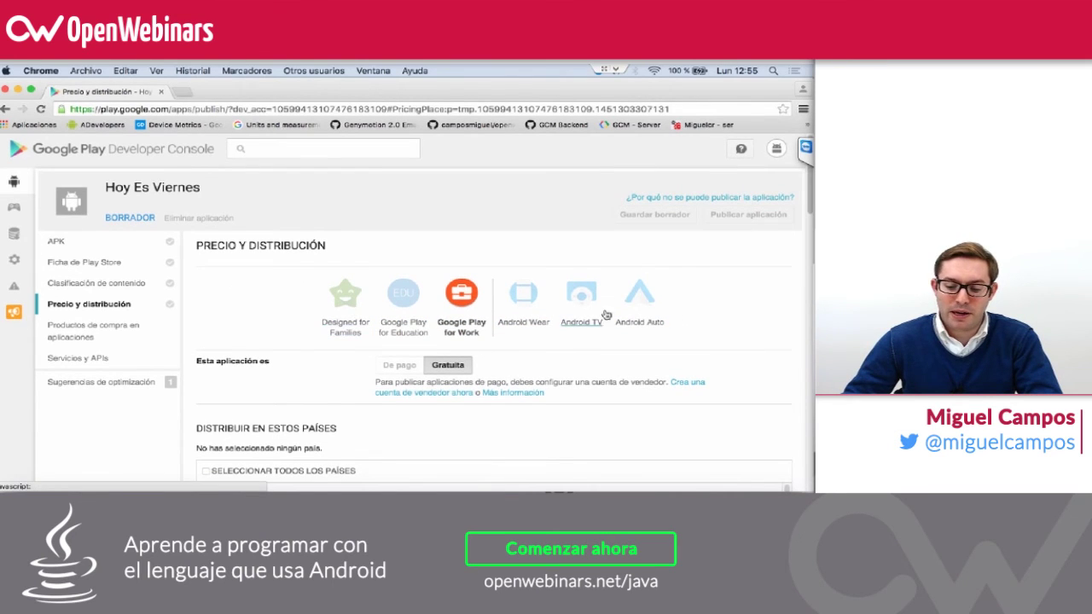
pyautogui.scroll(-3, 512, 342)
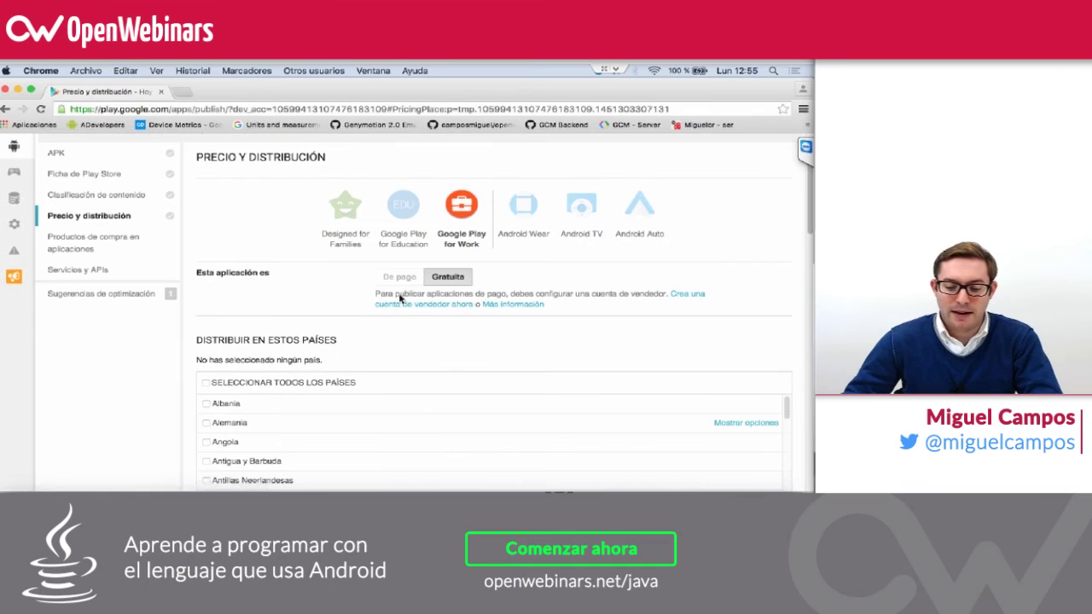
pyautogui.tripleClick(471, 296)
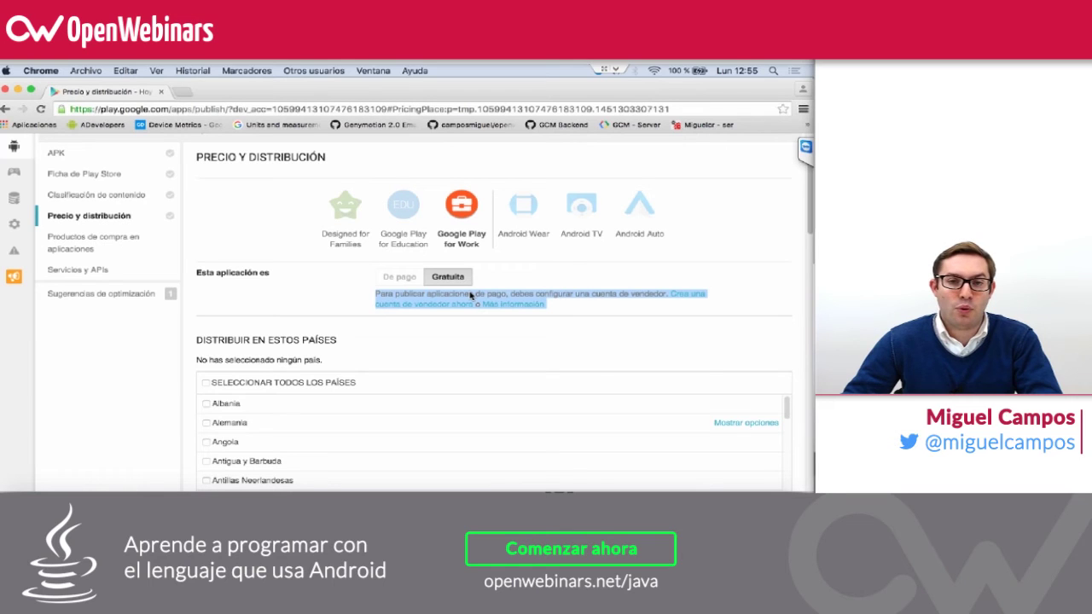
pyautogui.click(470, 296)
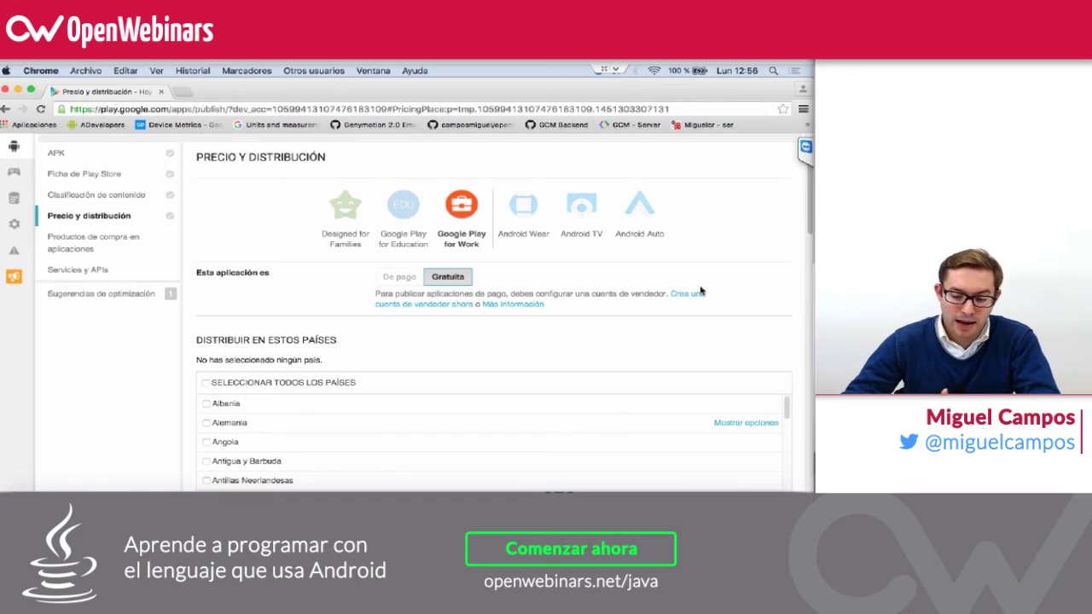
# - Tick SELECCIONAR TODOS LOS PAÍSES to distribute the free app in all 141 countries
pyautogui.scroll(-3, 274, 397)
pyautogui.scroll(3, 256, 401)
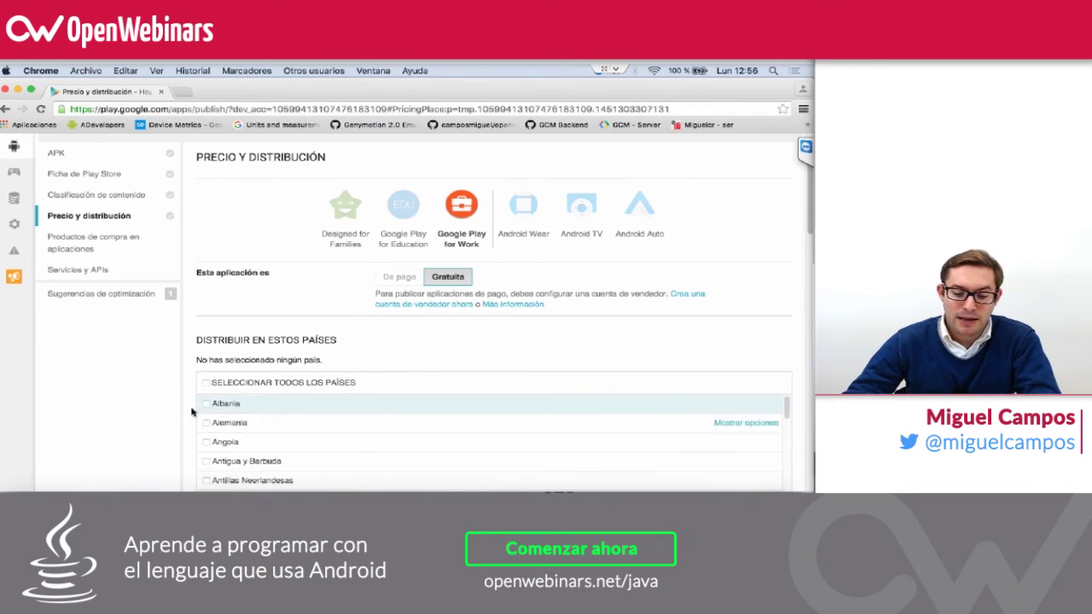
pyautogui.scroll(2, 196, 409)
pyautogui.scroll(-3, 183, 397)
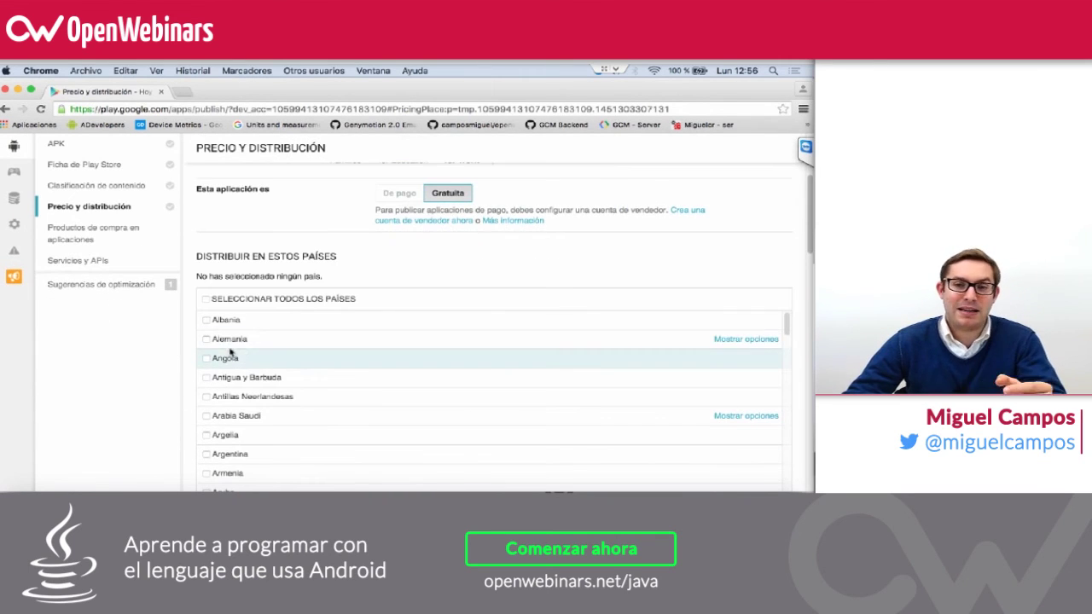
pyautogui.scroll(-1, 240, 368)
pyautogui.scroll(-5, 242, 372)
pyautogui.scroll(3, 210, 322)
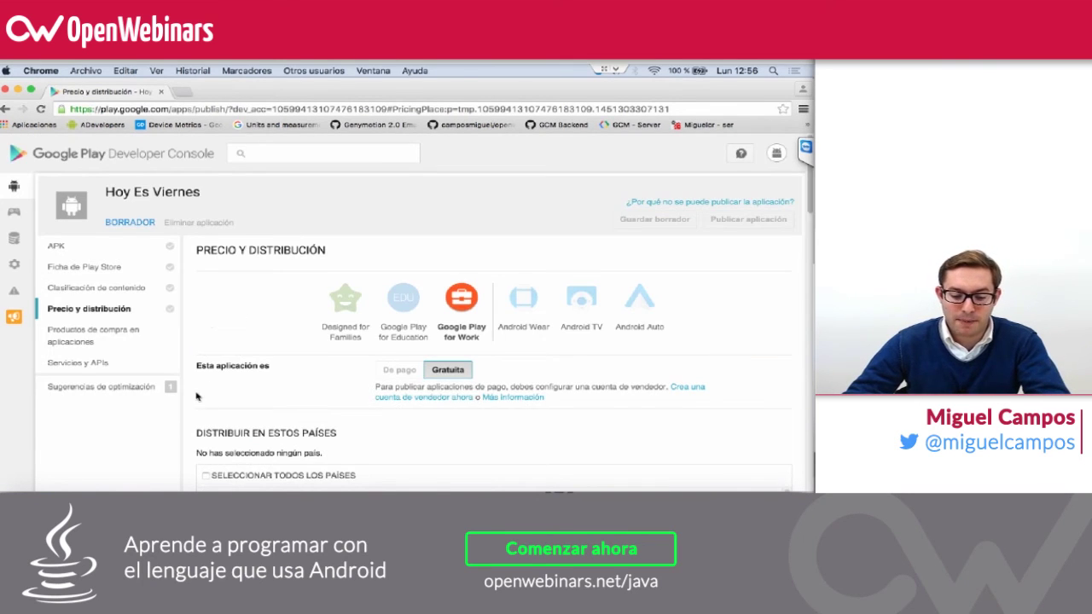
pyautogui.scroll(-1, 197, 409)
pyautogui.click(205, 461)
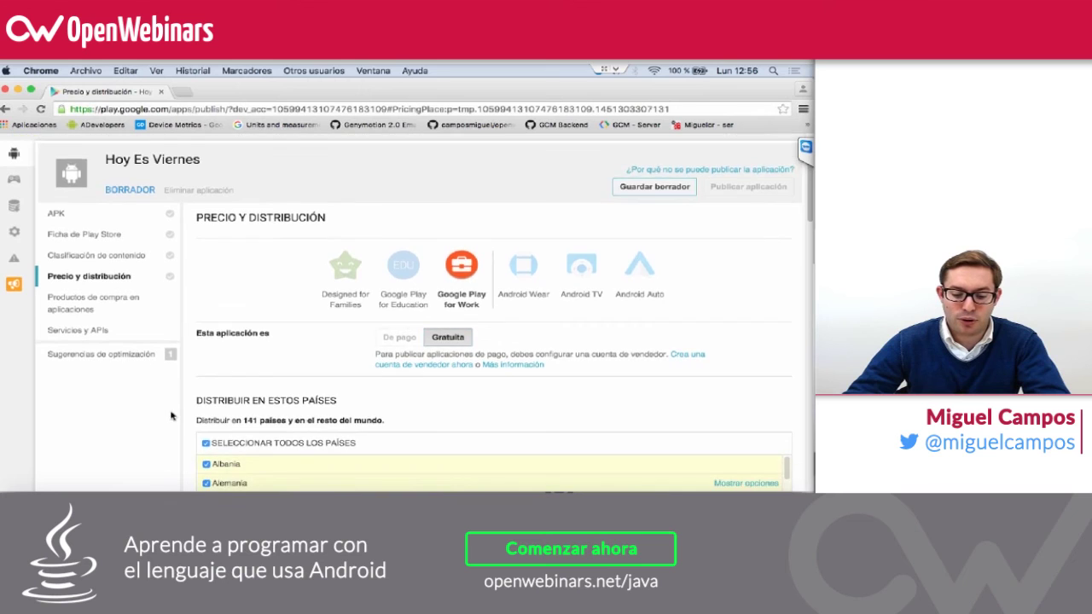
# - Save the pricing and distribution settings as a draft
pyautogui.scroll(-5, 206, 443)
pyautogui.scroll(3, 175, 416)
pyautogui.scroll(1, 192, 342)
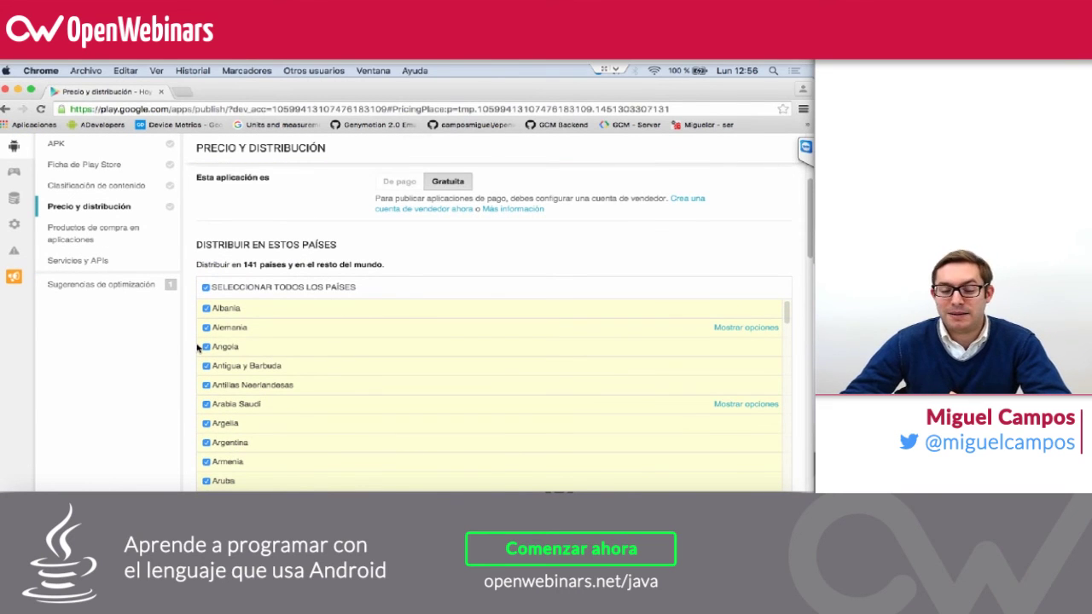
pyautogui.scroll(5, 601, 266)
pyautogui.click(627, 225)
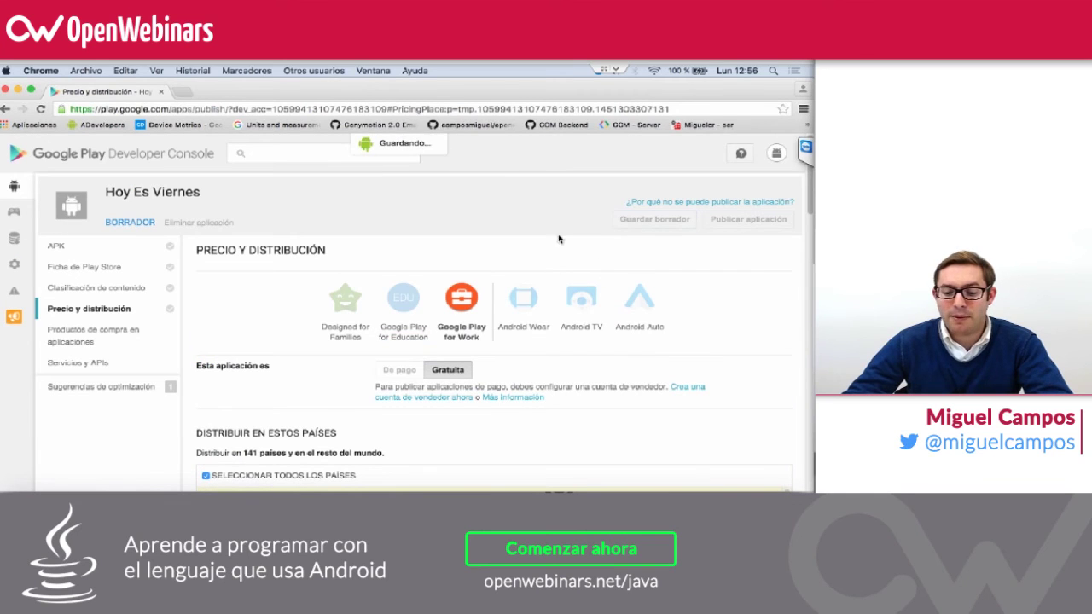
# - In Ficha de Play Store, choose Gestionar traducciones > Añadir el texto de tu propia traducción
pyautogui.click(135, 267)
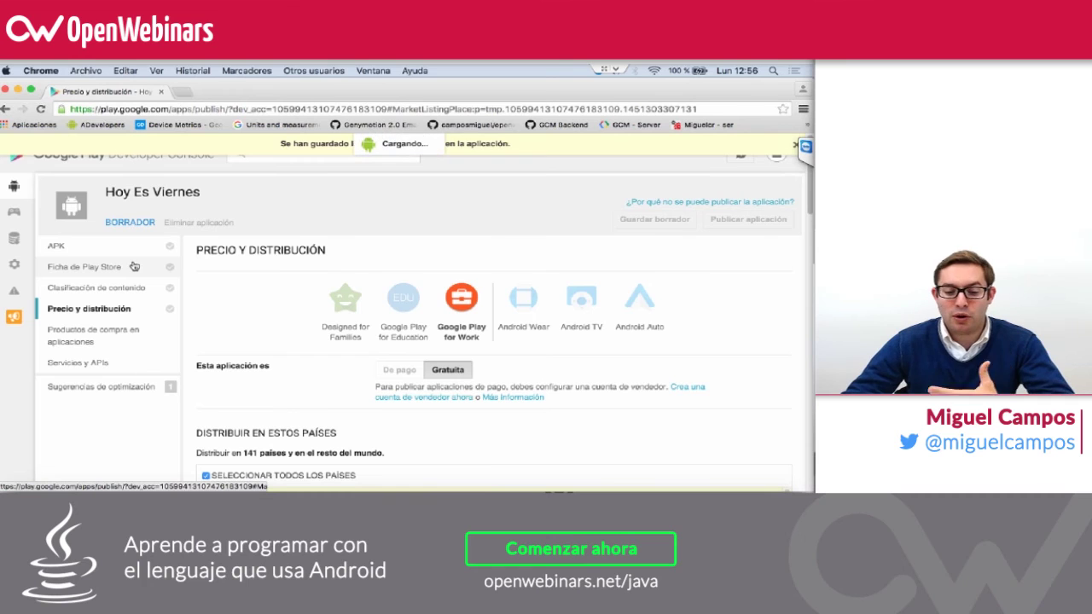
pyautogui.scroll(-1, 373, 284)
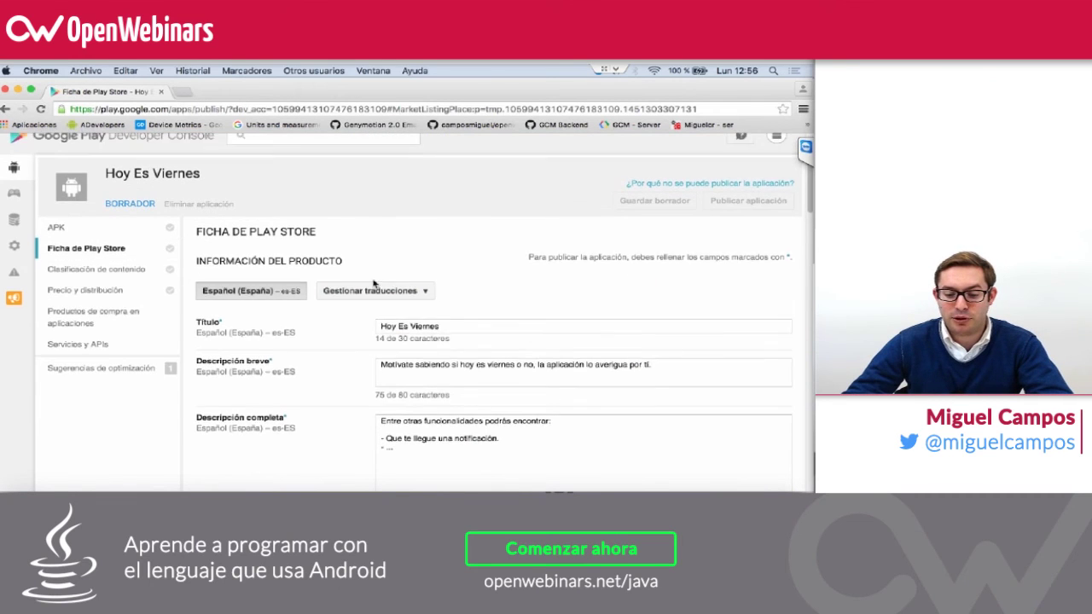
pyautogui.scroll(-1, 373, 284)
pyautogui.click(375, 258)
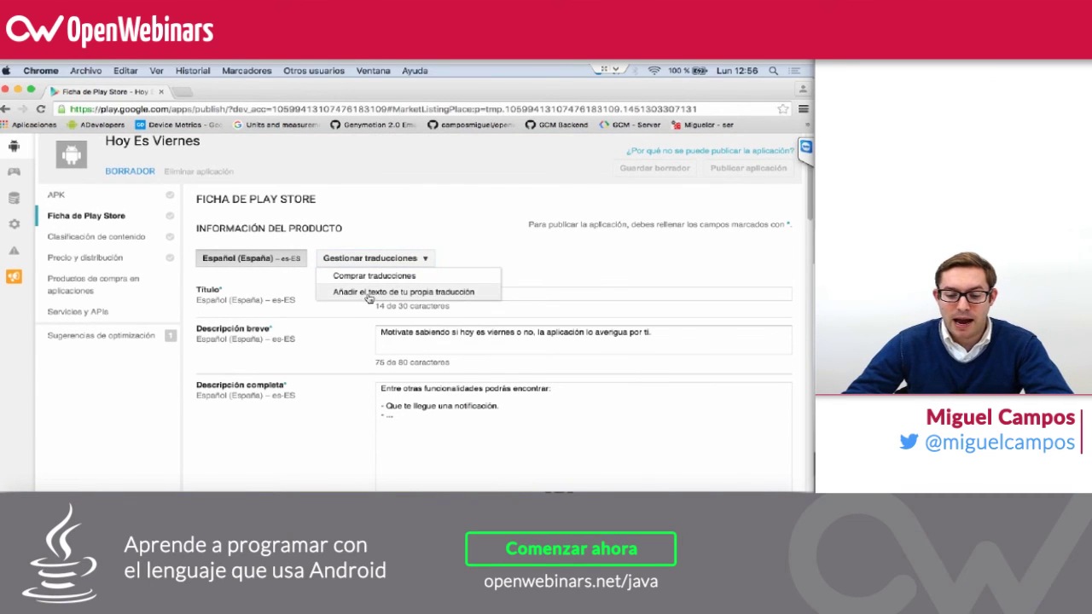
pyautogui.click(281, 242)
pyautogui.click(346, 257)
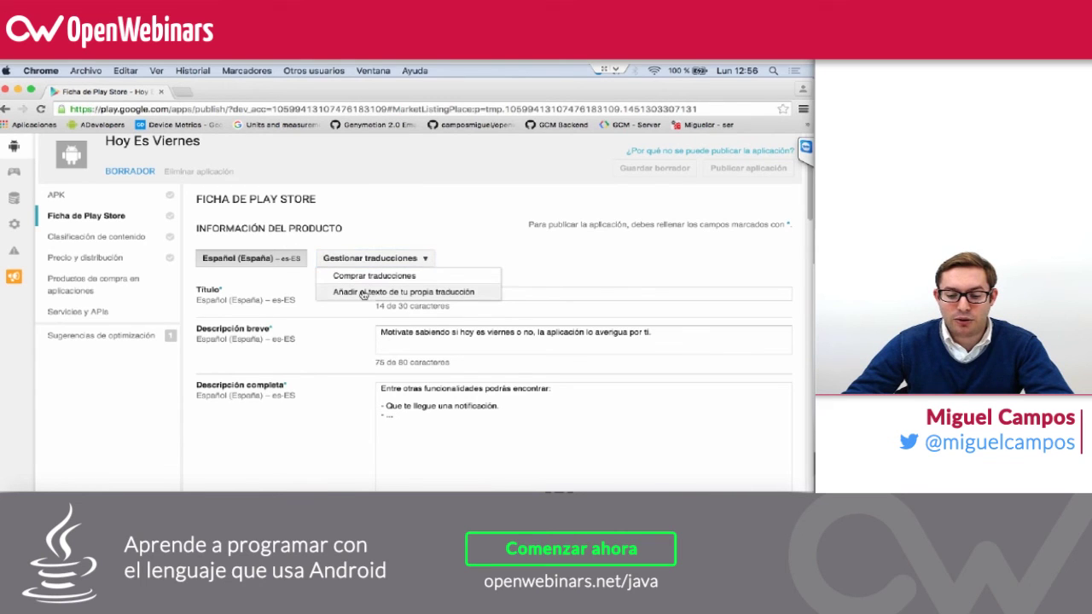
pyautogui.click(363, 294)
# - Add Inglés (Reino Unido) – en-GB as a translation and select its empty Título field
pyautogui.scroll(-3, 240, 366)
pyautogui.scroll(-2, 226, 436)
pyautogui.scroll(-3, 230, 435)
pyautogui.scroll(-7, 236, 431)
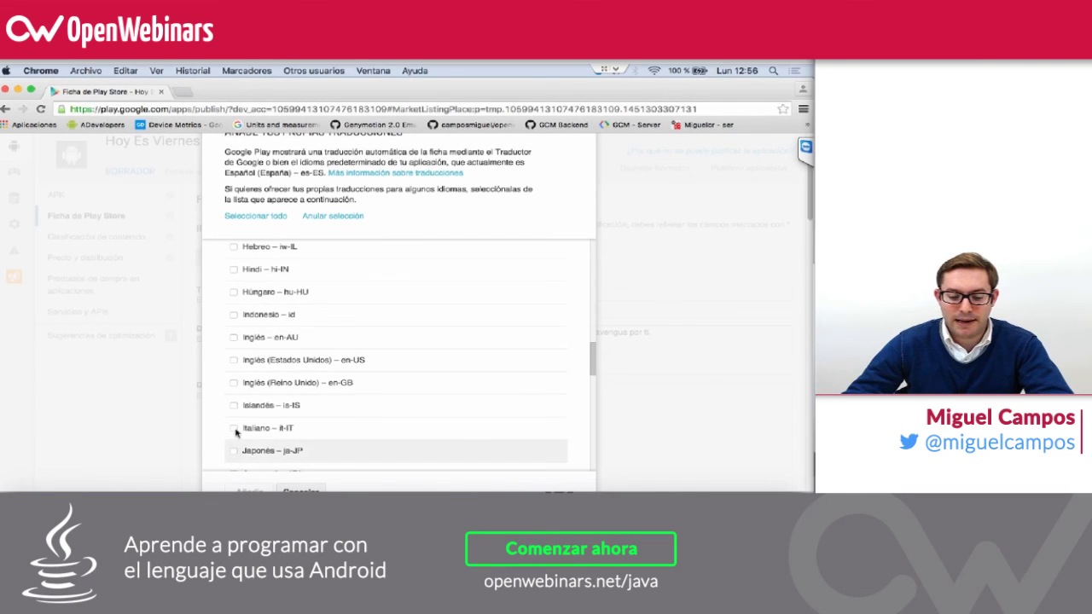
pyautogui.click(233, 383)
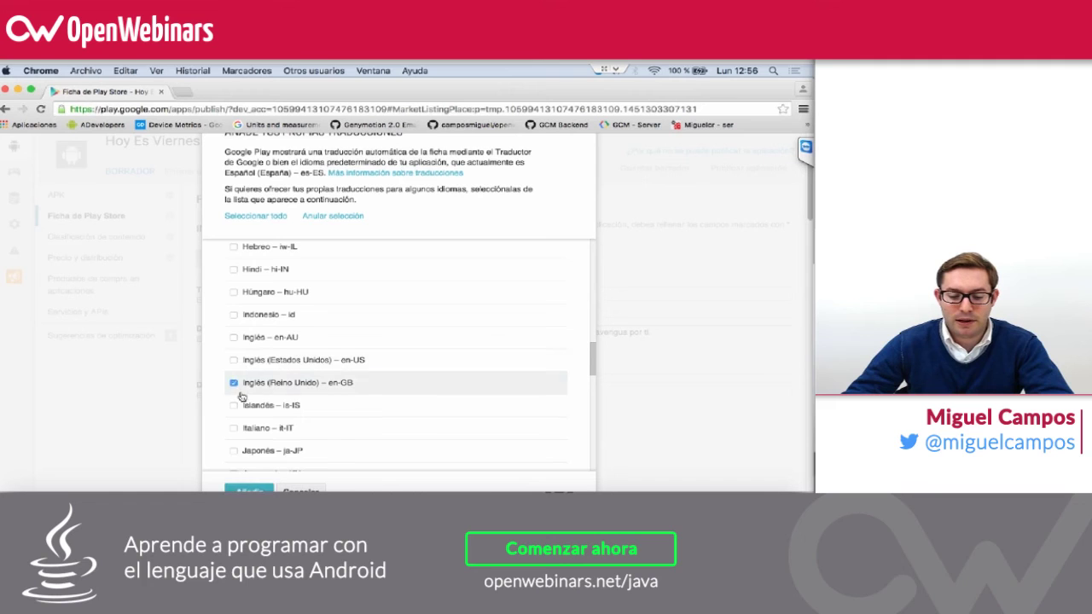
pyautogui.click(244, 490)
pyautogui.click(390, 291)
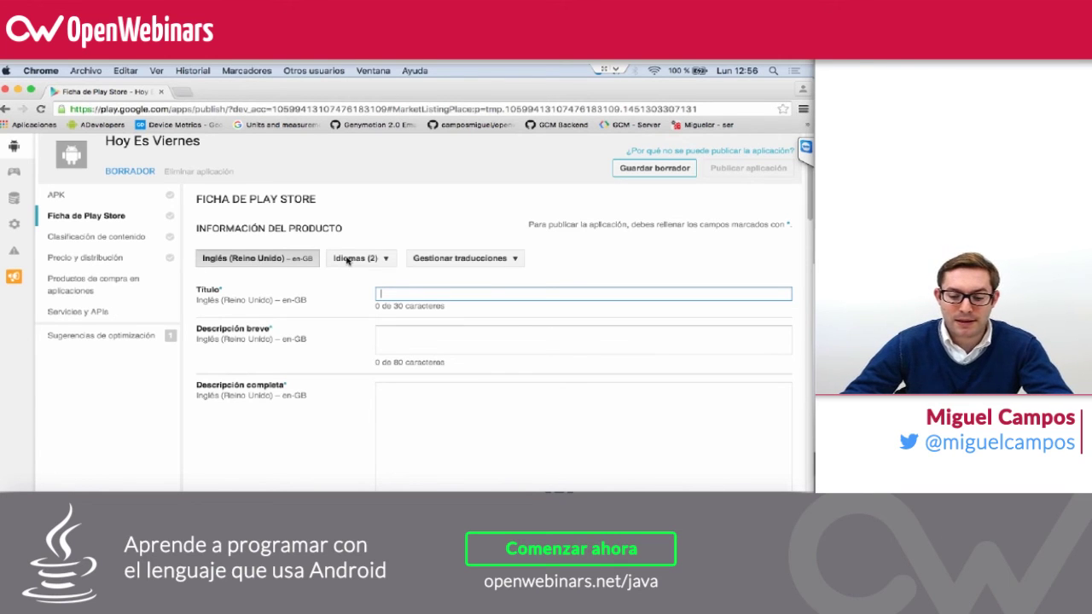
pyautogui.press('Tab')
pyautogui.click(402, 385)
pyautogui.scroll(-5, 407, 383)
pyautogui.scroll(-5, 407, 378)
pyautogui.scroll(-2, 341, 359)
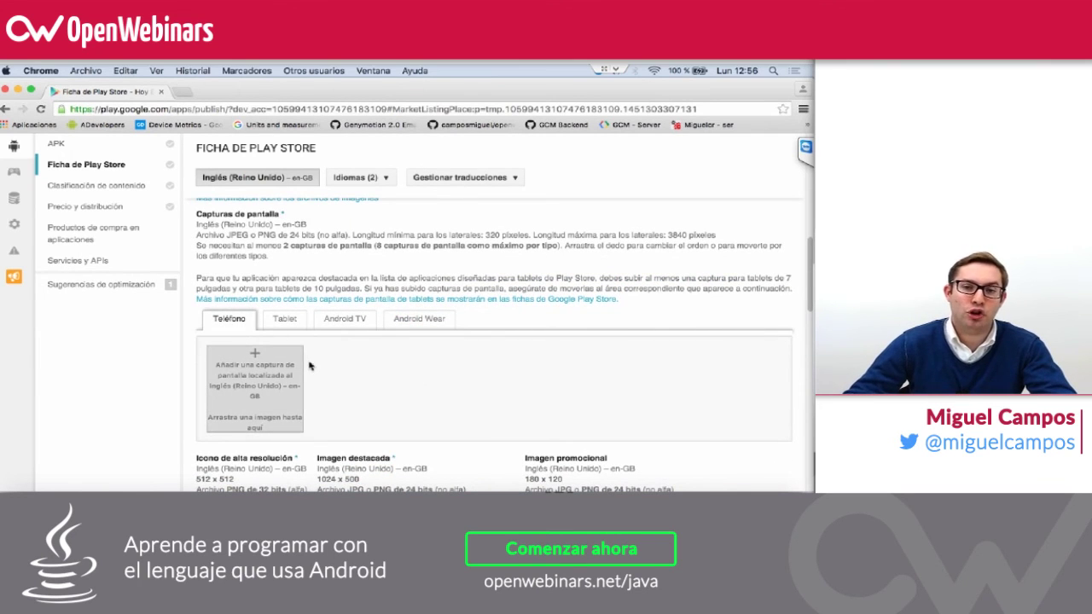
pyautogui.scroll(10, 333, 361)
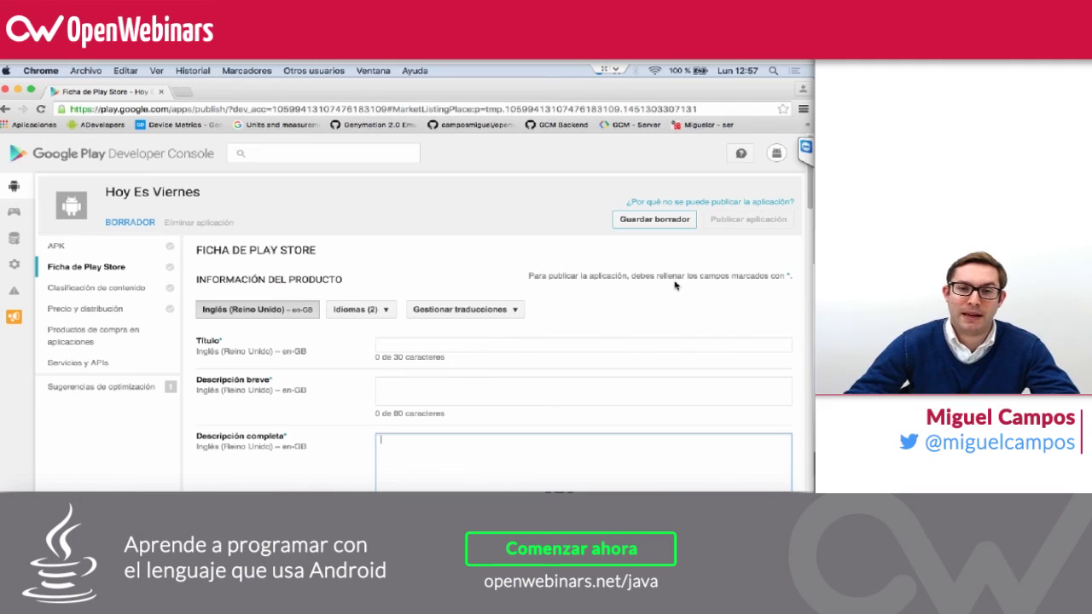
pyautogui.click(412, 309)
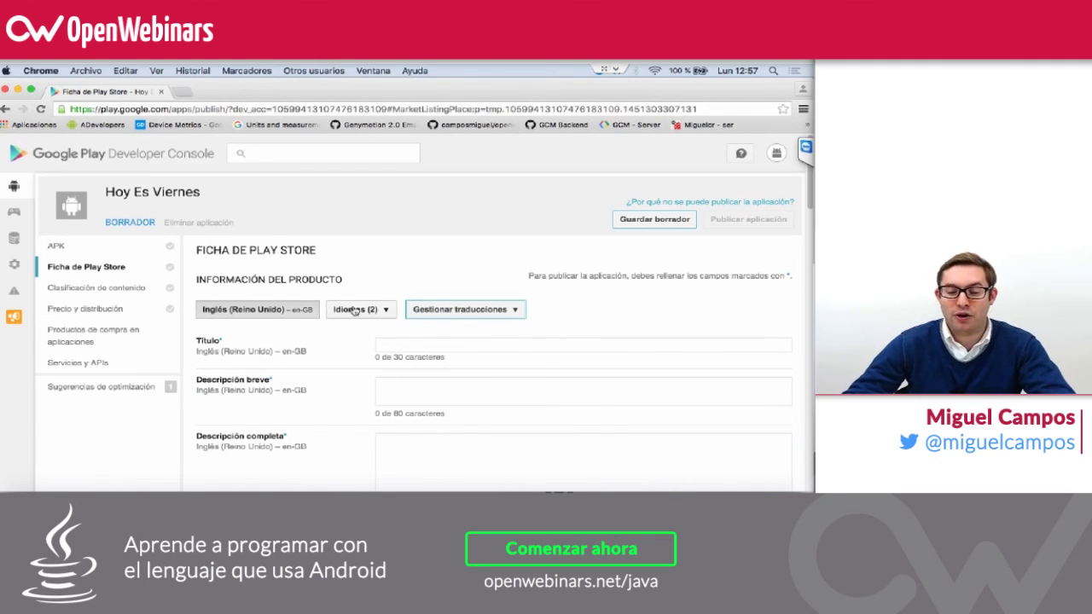
# - Leave the unsaved listing via Productos de compra en aplicaciones, then open the APK page
pyautogui.click(75, 334)
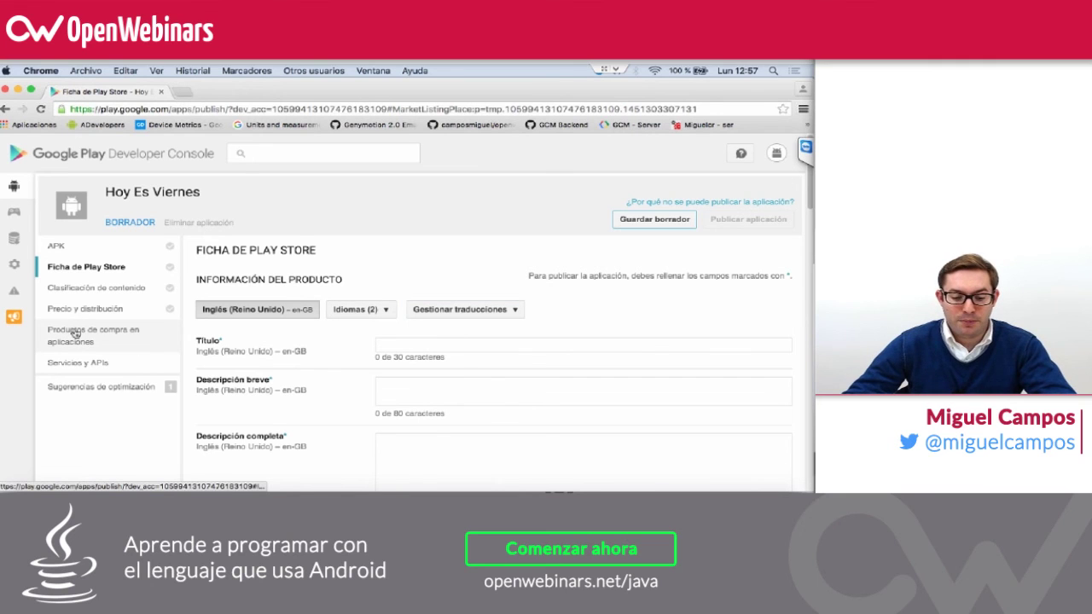
pyautogui.click(490, 232)
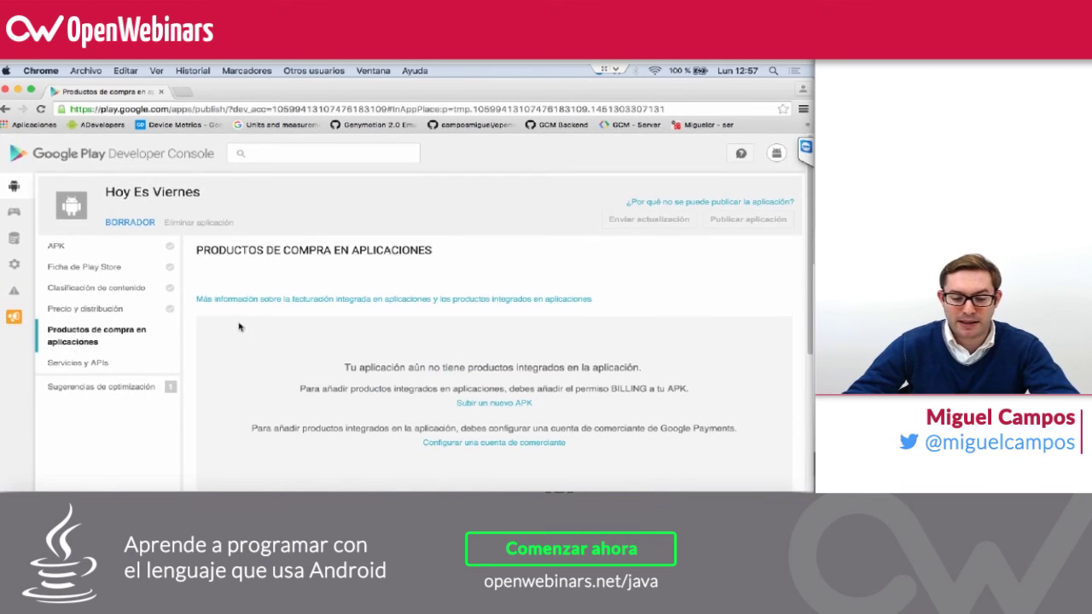
pyautogui.click(126, 250)
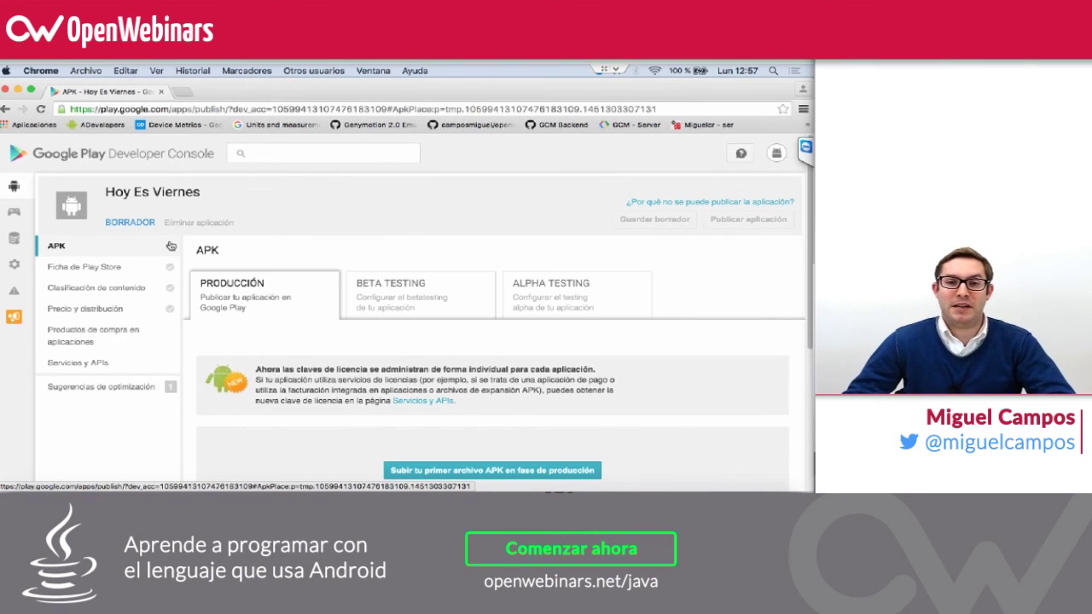
# - Try uploading app-release.apk as the first production APK
pyautogui.scroll(-1, 285, 297)
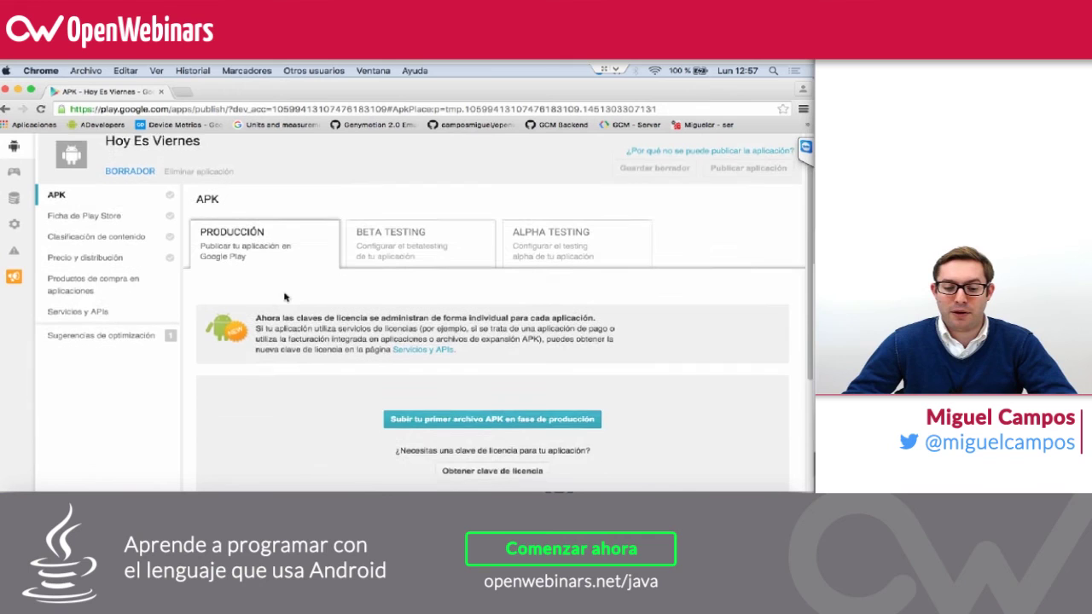
pyautogui.scroll(-2, 441, 433)
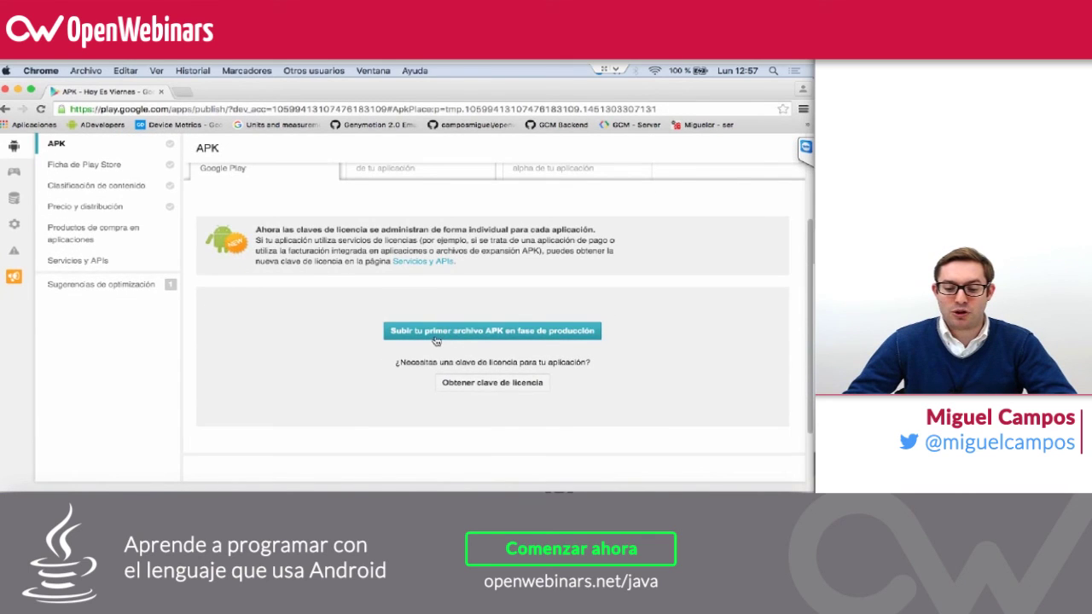
pyautogui.click(435, 339)
pyautogui.click(401, 314)
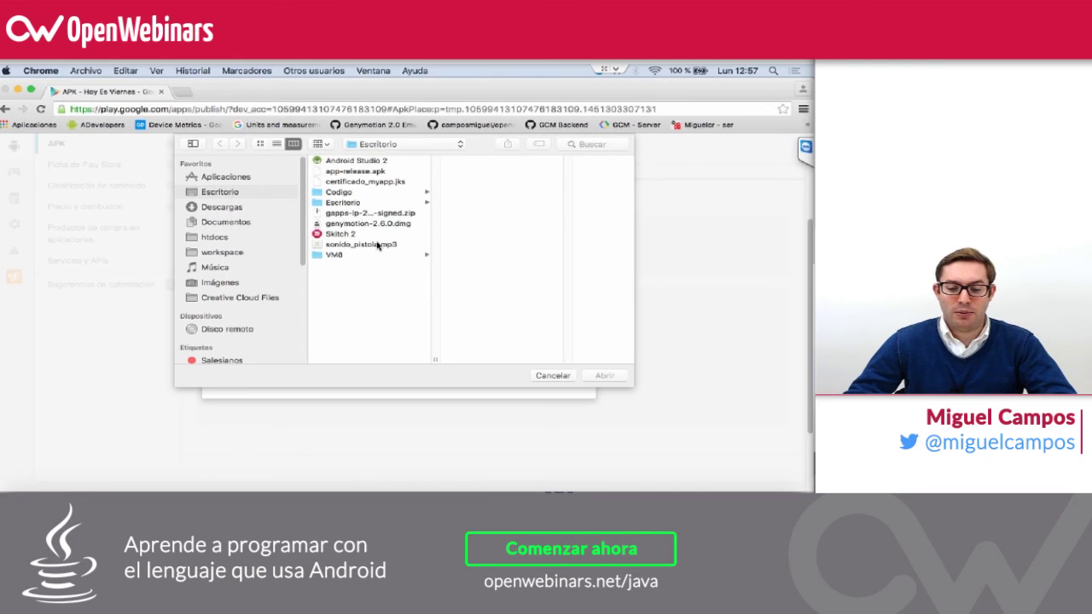
pyautogui.click(366, 172)
pyautogui.click(605, 376)
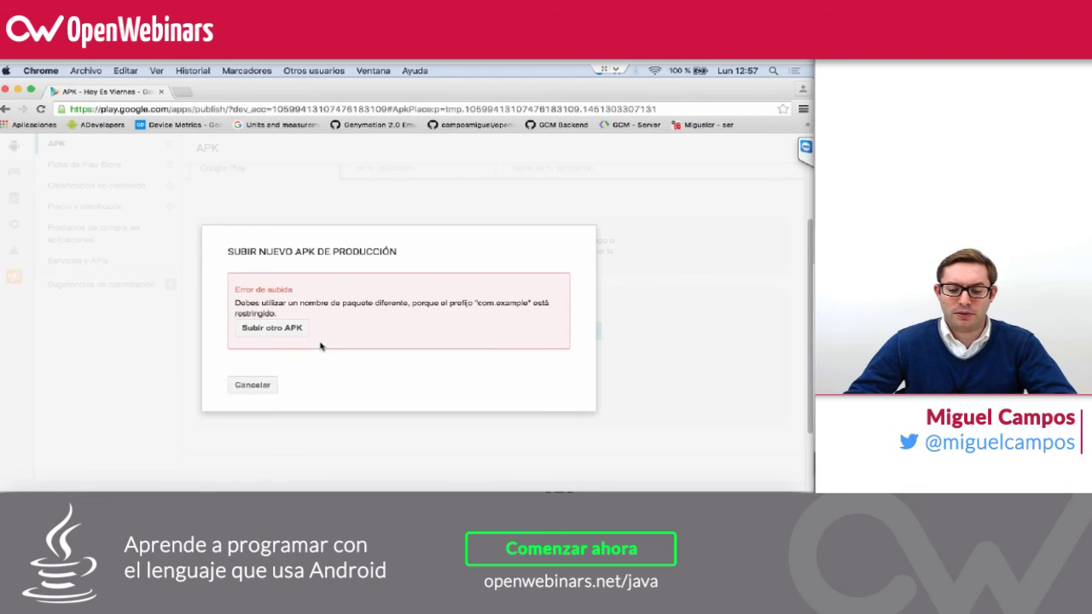
# - Read the restricted com.example package prefix error and cancel the failed upload
pyautogui.moveTo(265, 303)
pyautogui.mouseDown()
pyautogui.moveTo(378, 314)
pyautogui.moveTo(530, 303)
pyautogui.mouseUp()
pyautogui.click(380, 313)
pyautogui.click(478, 311)
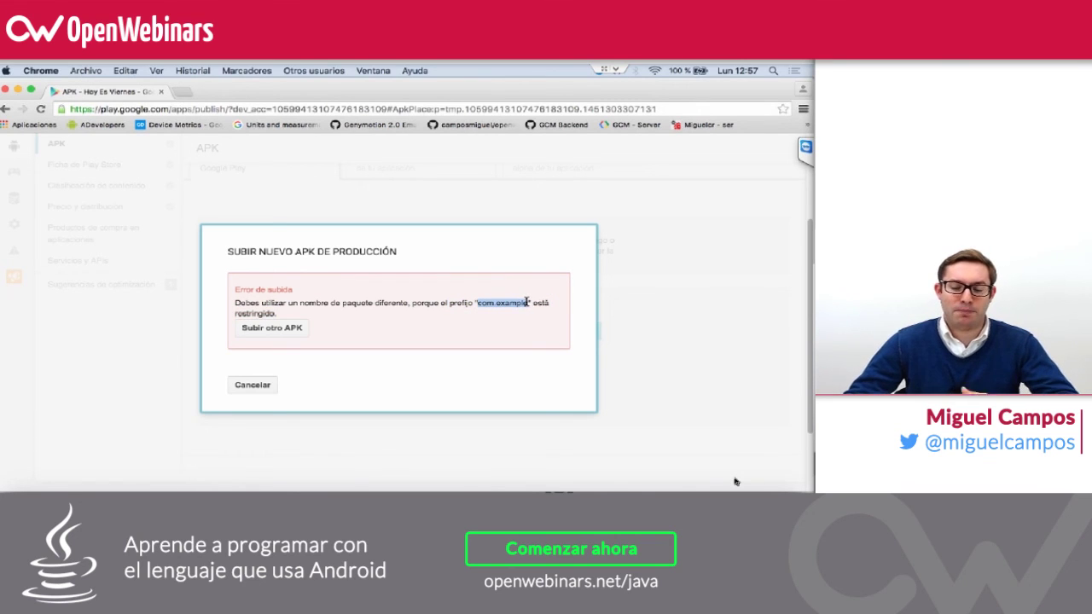
pyautogui.click(514, 313)
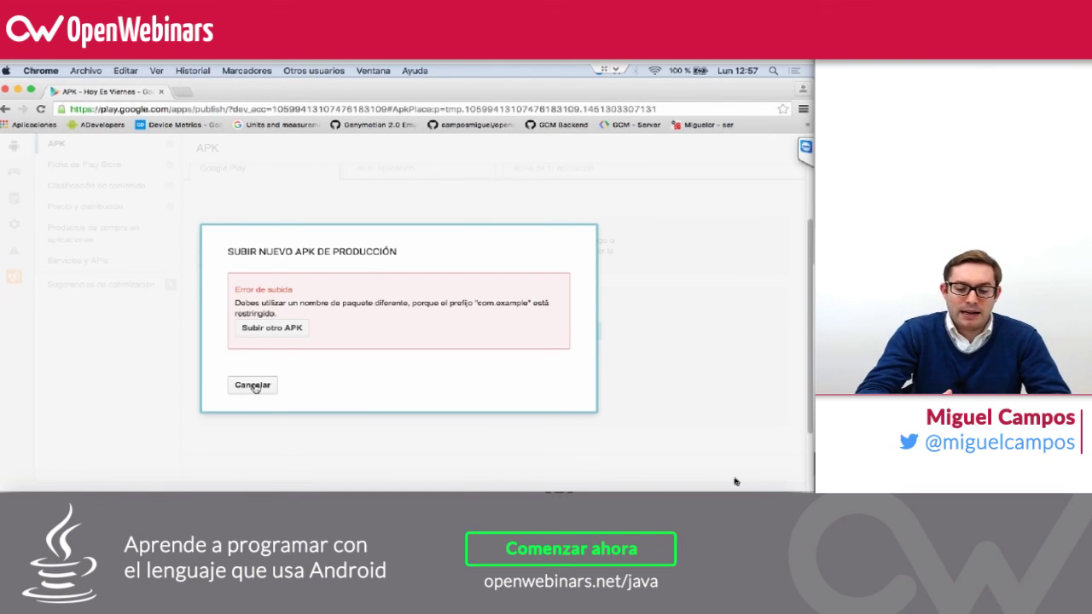
pyautogui.click(254, 387)
pyautogui.scroll(3, 295, 337)
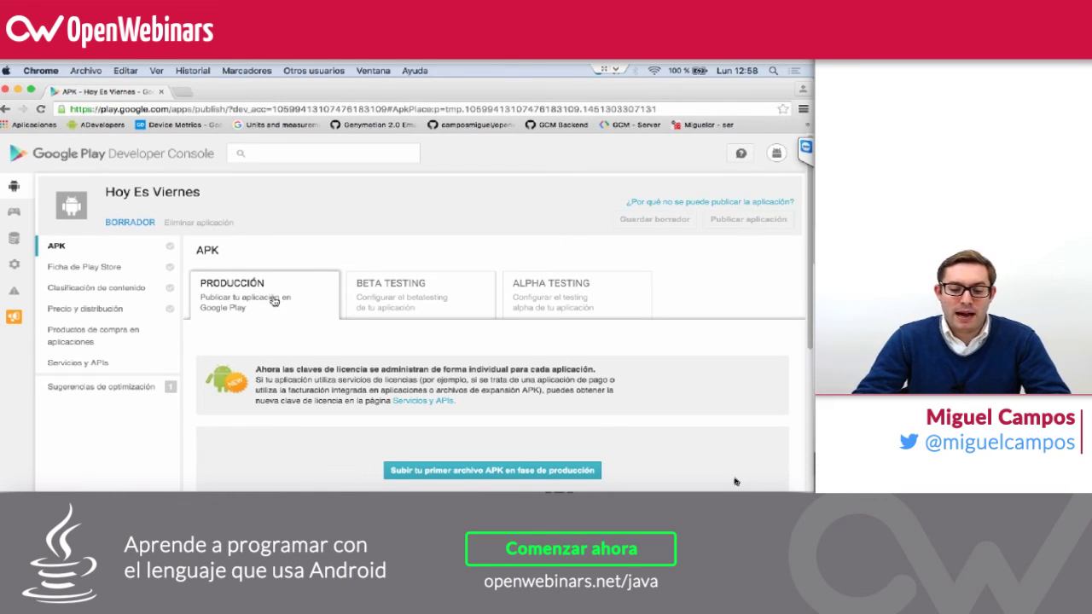
# - View the BETA TESTING upload options, then switch to the ALPHA TESTING track
pyautogui.click(381, 293)
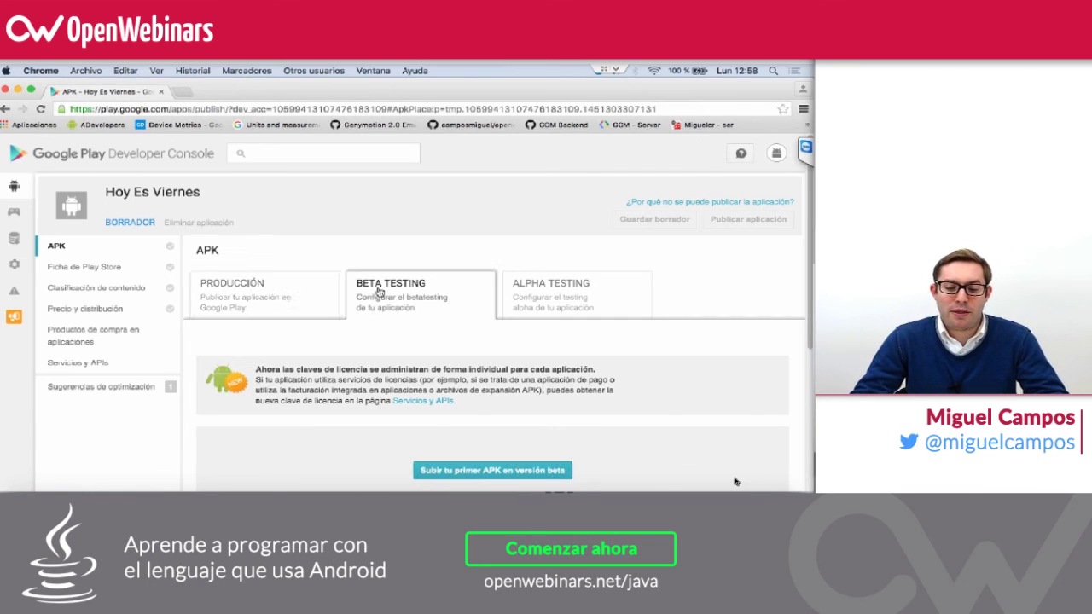
pyautogui.scroll(-3, 383, 324)
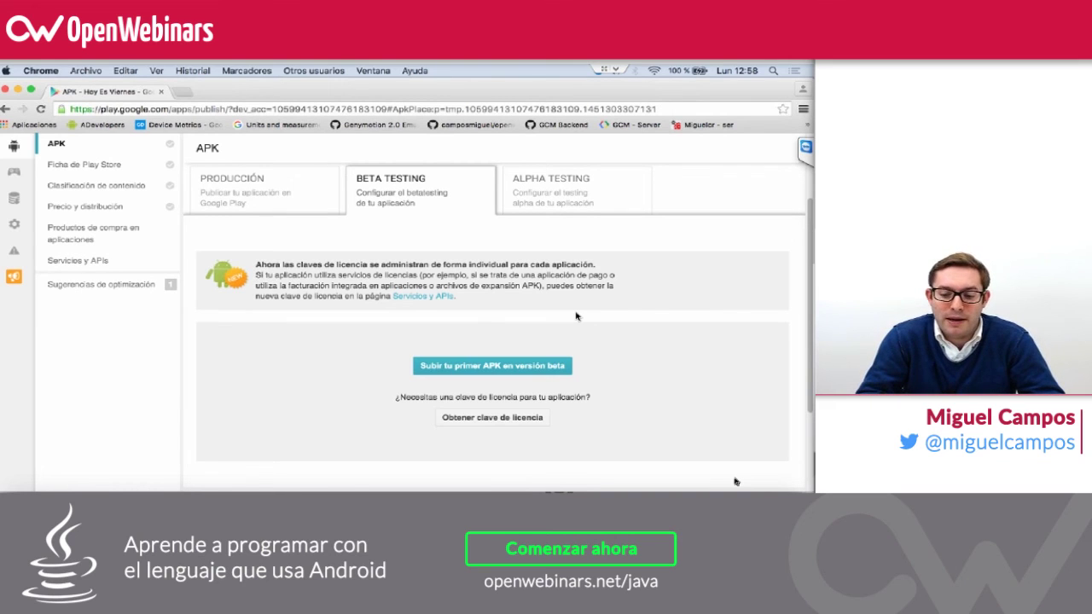
pyautogui.click(538, 196)
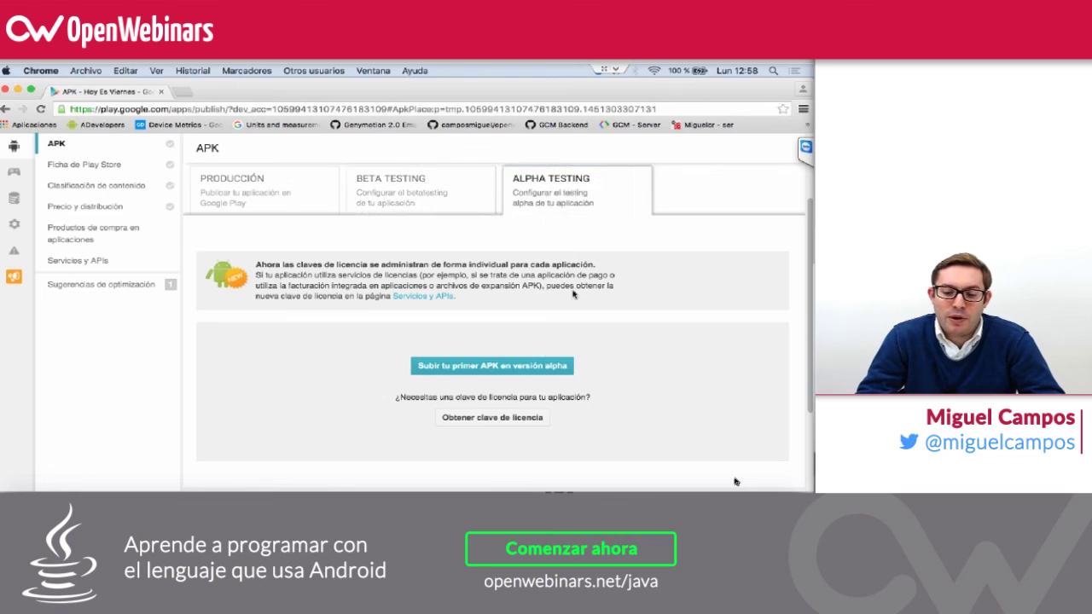